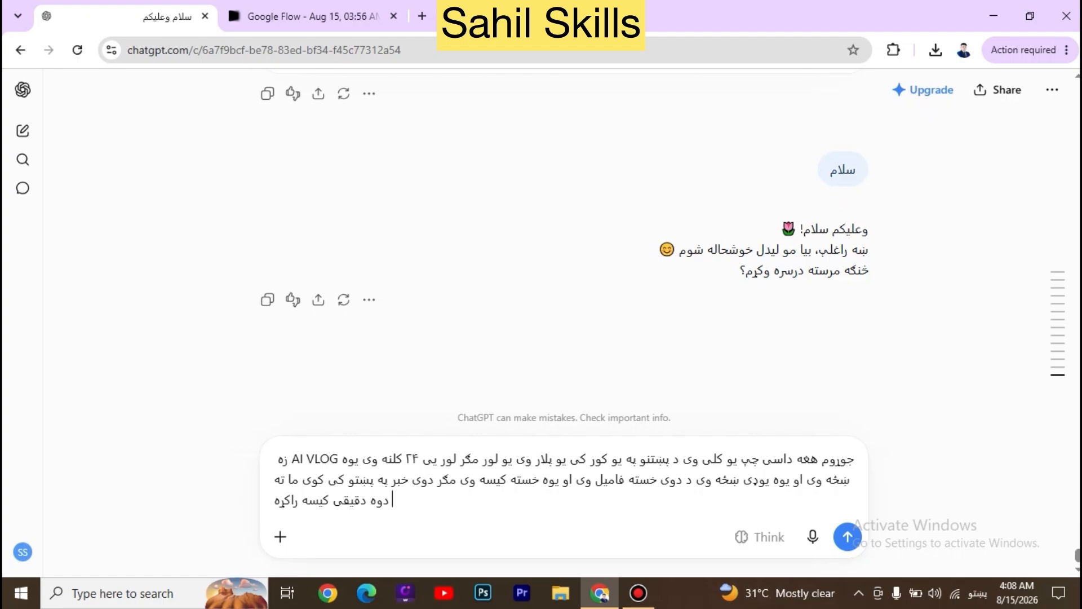
# Submit the two-minute Pashto AI VLOG family story request and ask for image prompts of all the story's characters in Pashto.
pyautogui.press('Return')
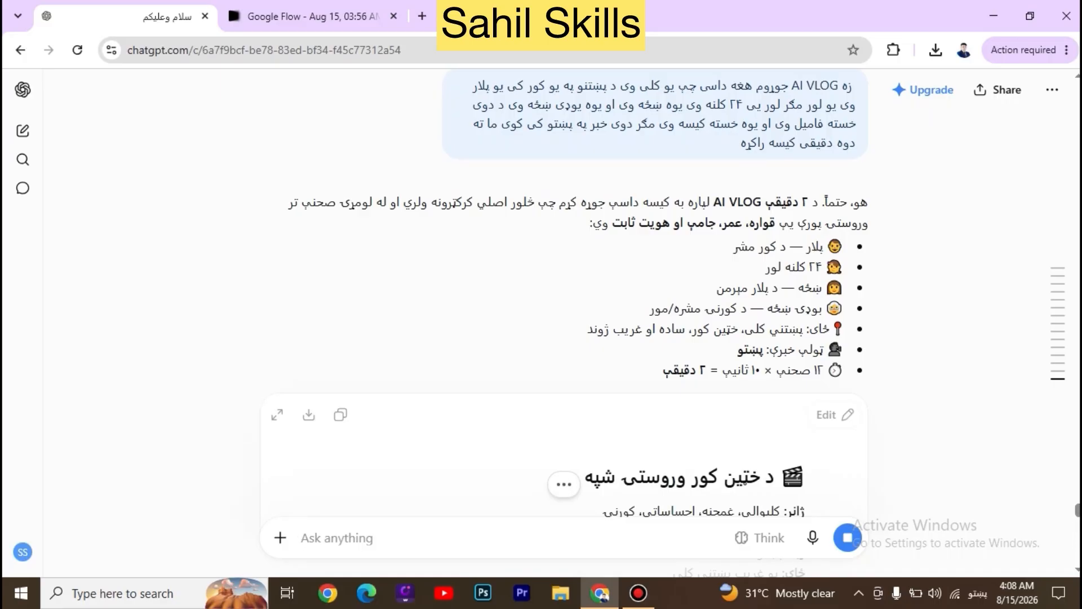
pyautogui.write('ما ته اوس د دی کیسی د ټولو کرکټرونو تصویر PROMPT راکړه')
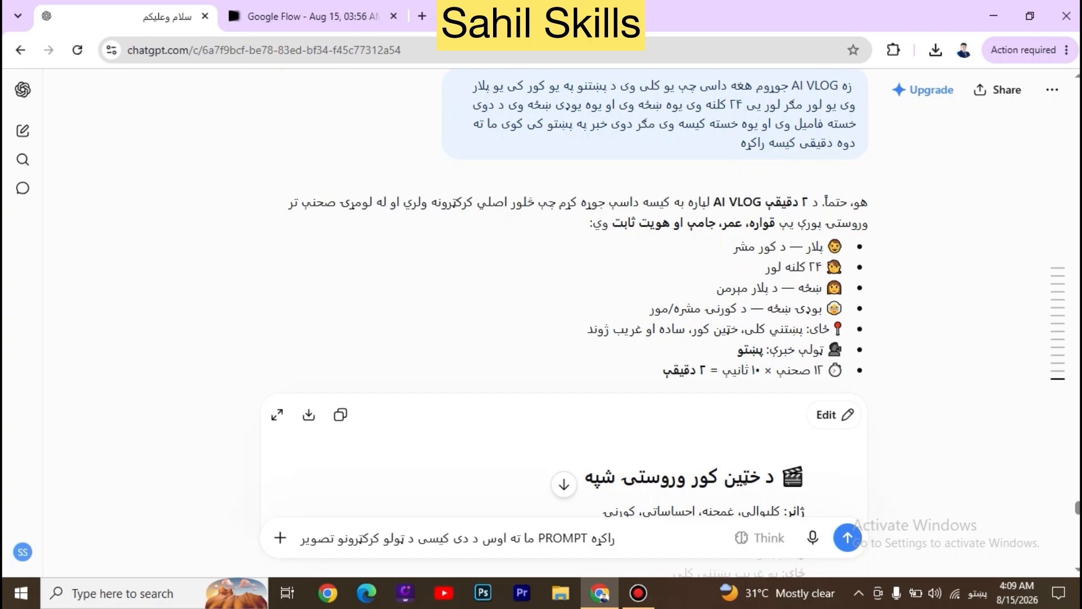
pyautogui.press('Return')
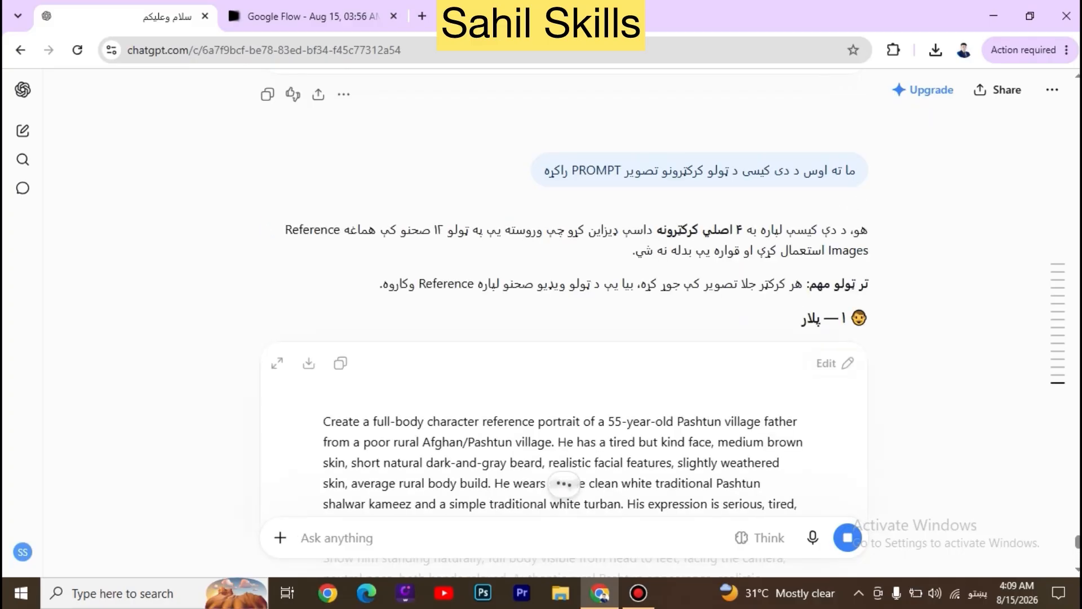
pyautogui.scroll(10, 563, 338)
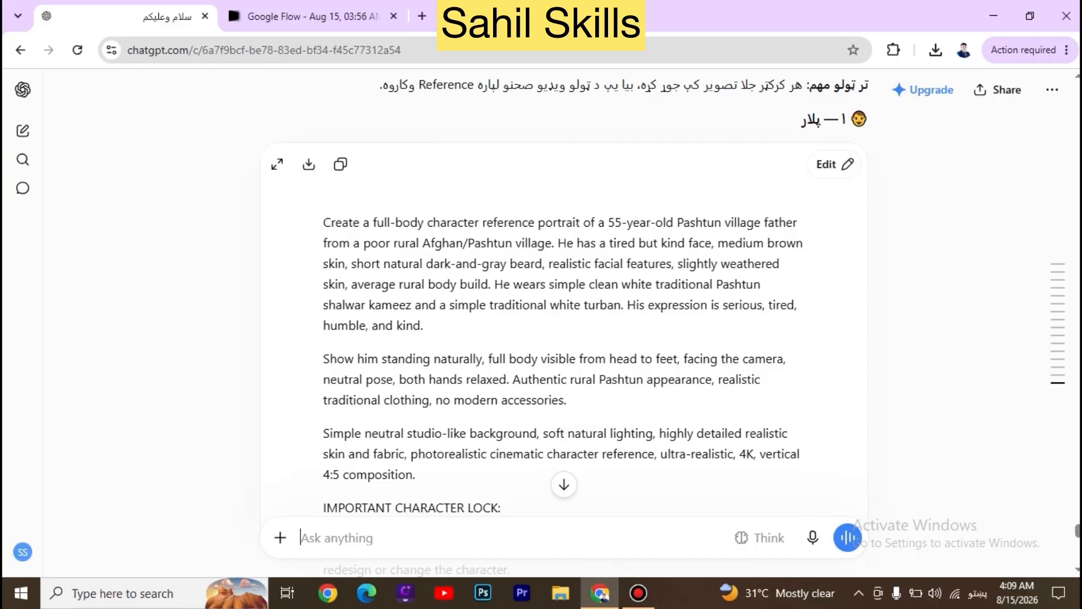
# Open Gemini at gemini.google.com/app in a separate browser window and dismiss the AITOPIA offer.
pyautogui.click(421, 16)
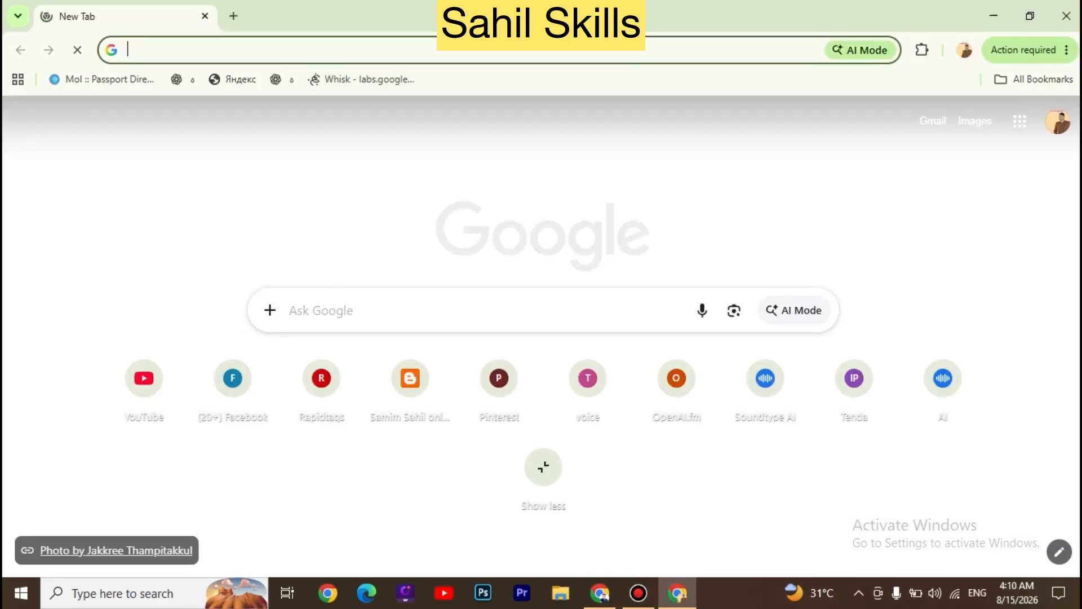
pyautogui.write('Gemini.google.com/app')
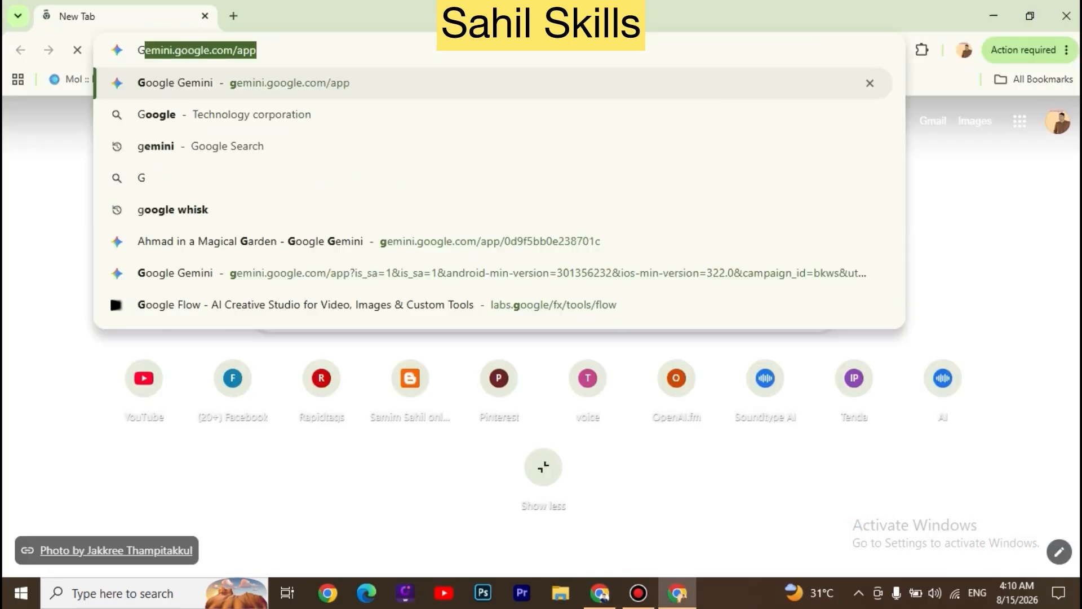
pyautogui.press('Return')
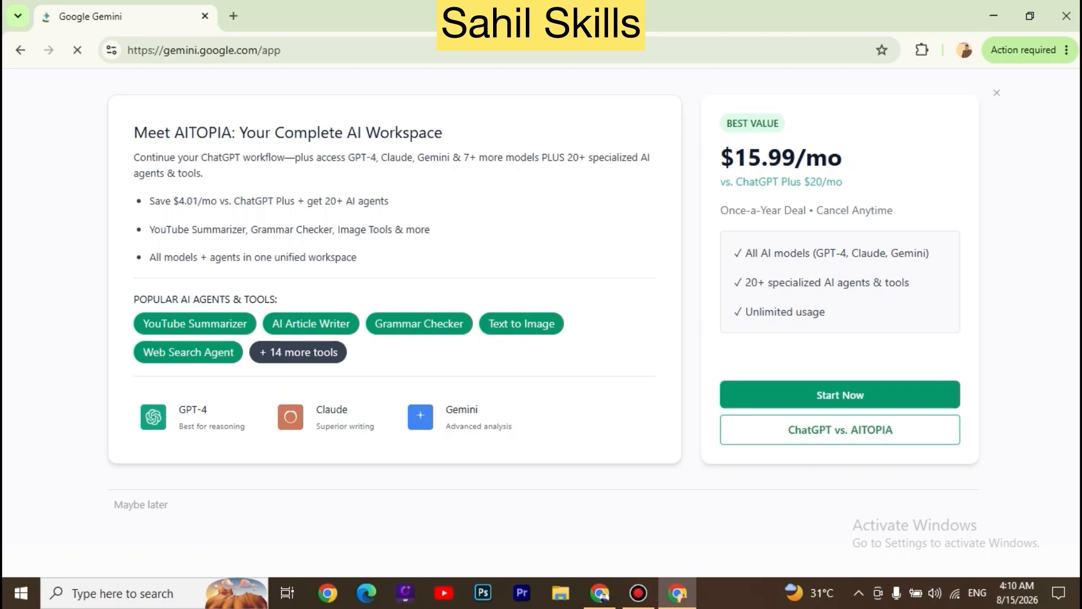
pyautogui.click(996, 93)
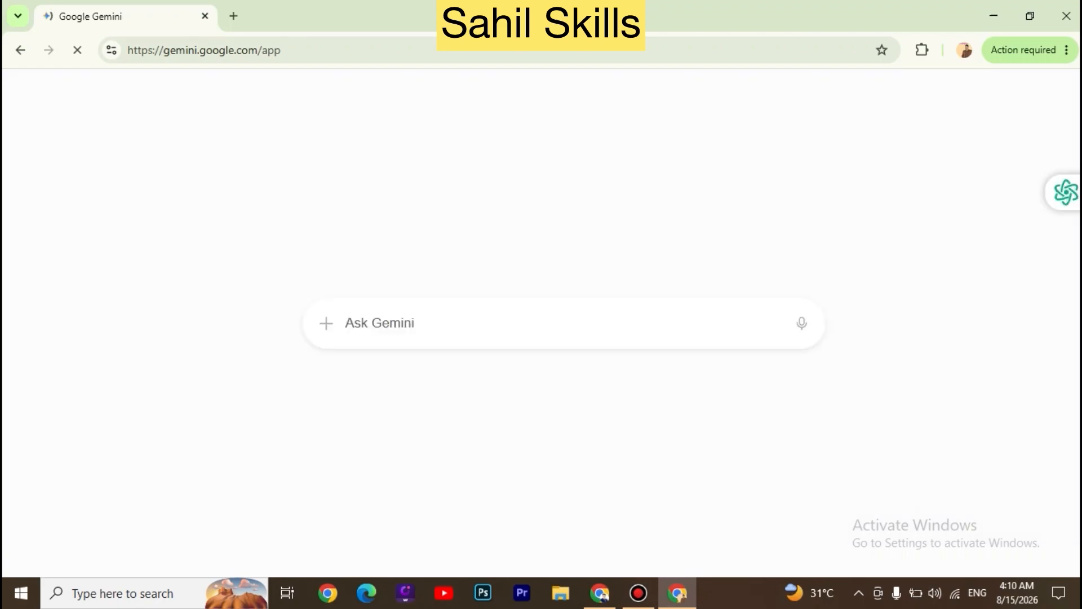
# Return to ChatGPT and copy the full character prompt for the 55-year-old Pashtun village father.
pyautogui.click(599, 593)
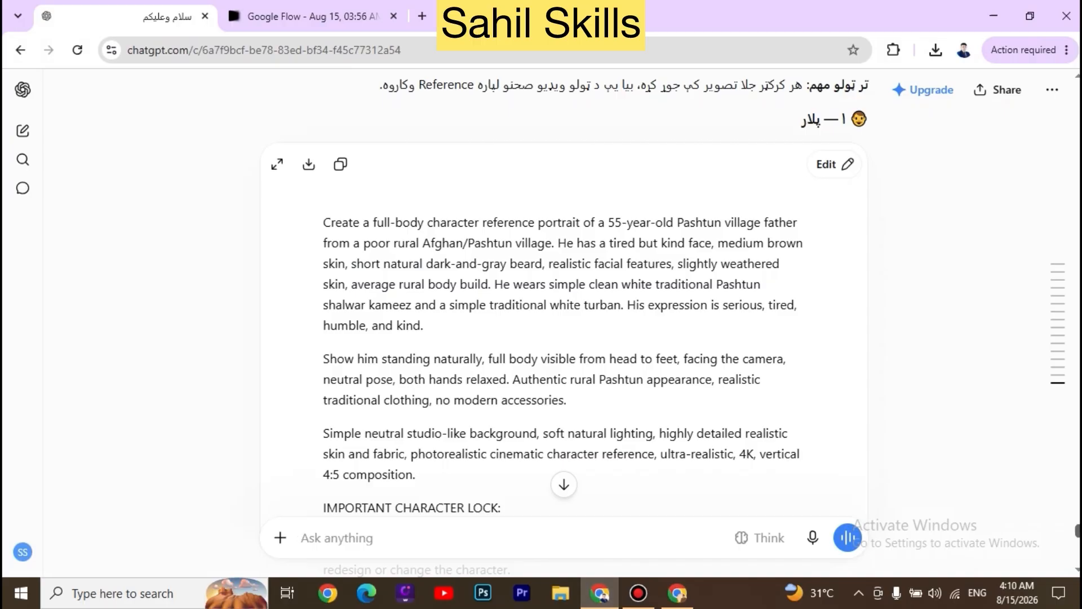
pyautogui.scroll(-2, 564, 310)
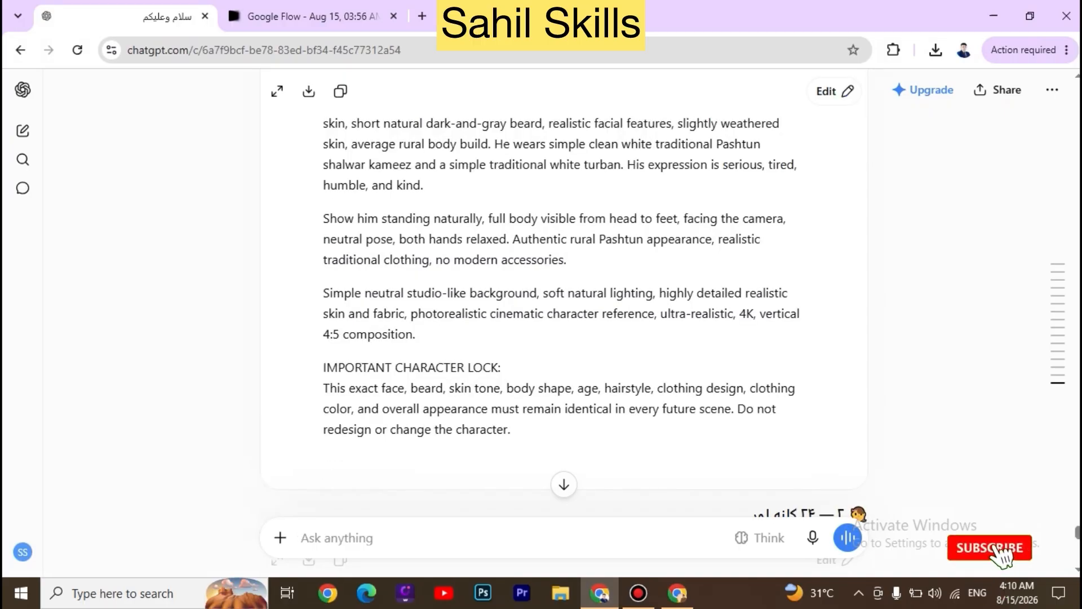
pyautogui.moveTo(510, 429); pyautogui.dragTo(323, 121)
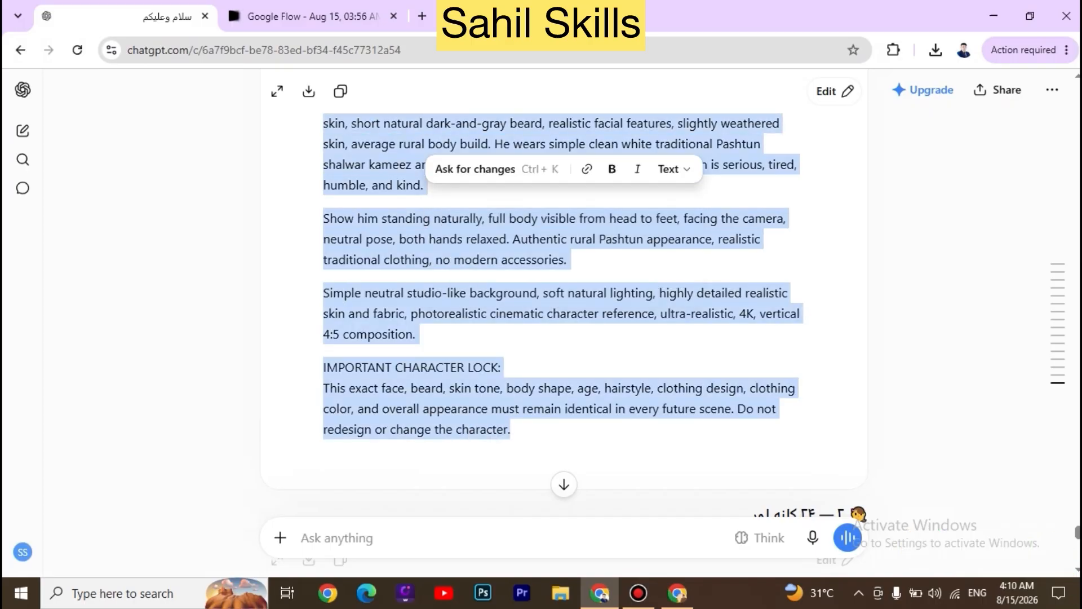
pyautogui.moveTo(1077, 532); pyautogui.dragTo(1076, 529)
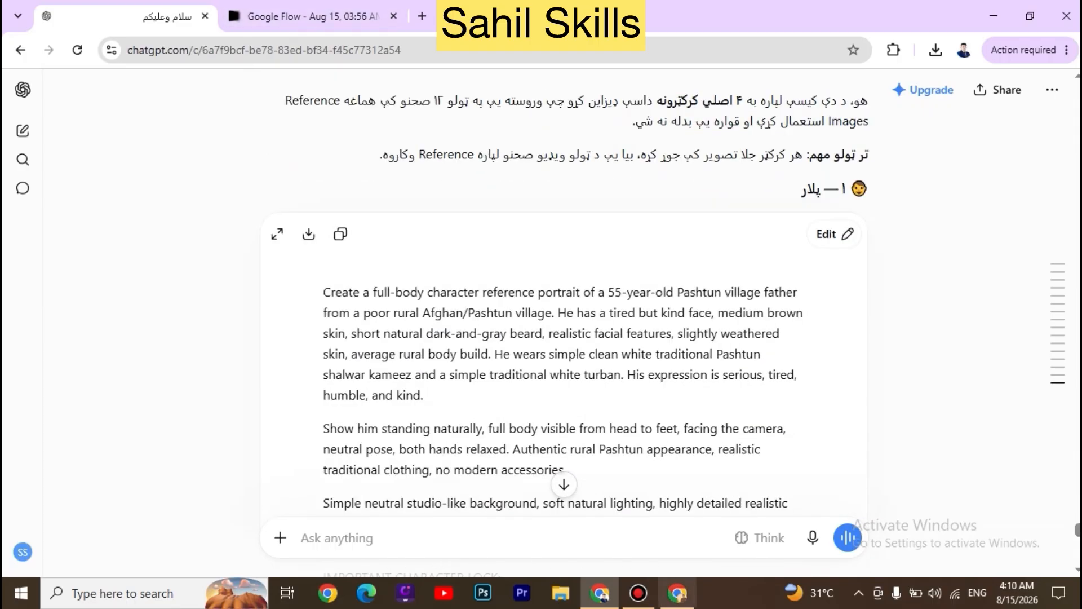
# Switch to Gemini, generate the father's portrait from the copied prompt, and save the image to Downloads under the suggested name.
pyautogui.click(678, 593)
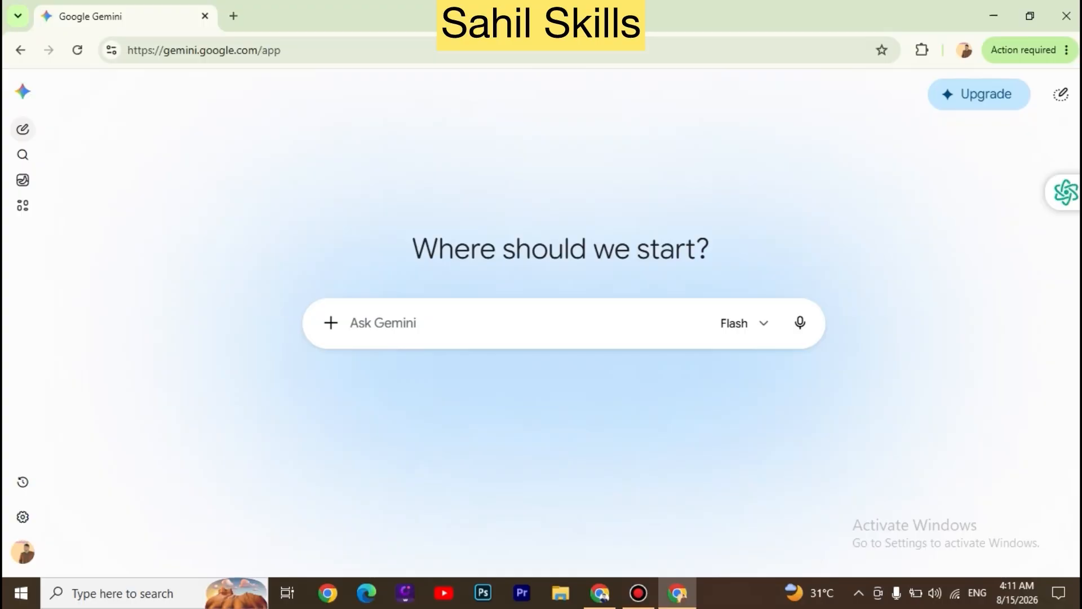
pyautogui.hotkey('ctrl', 'v')
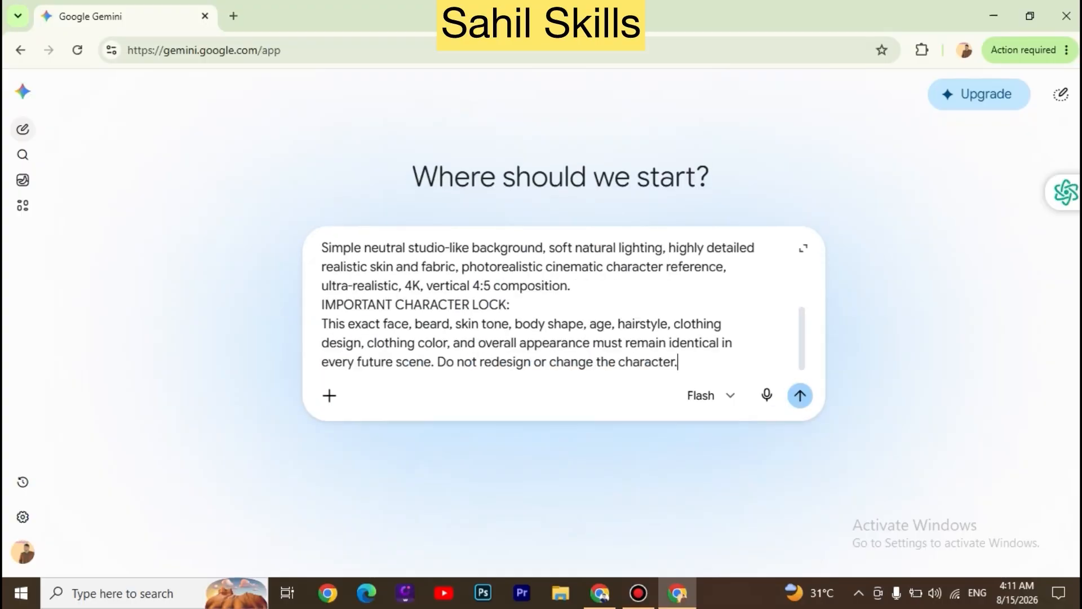
pyautogui.click(800, 395)
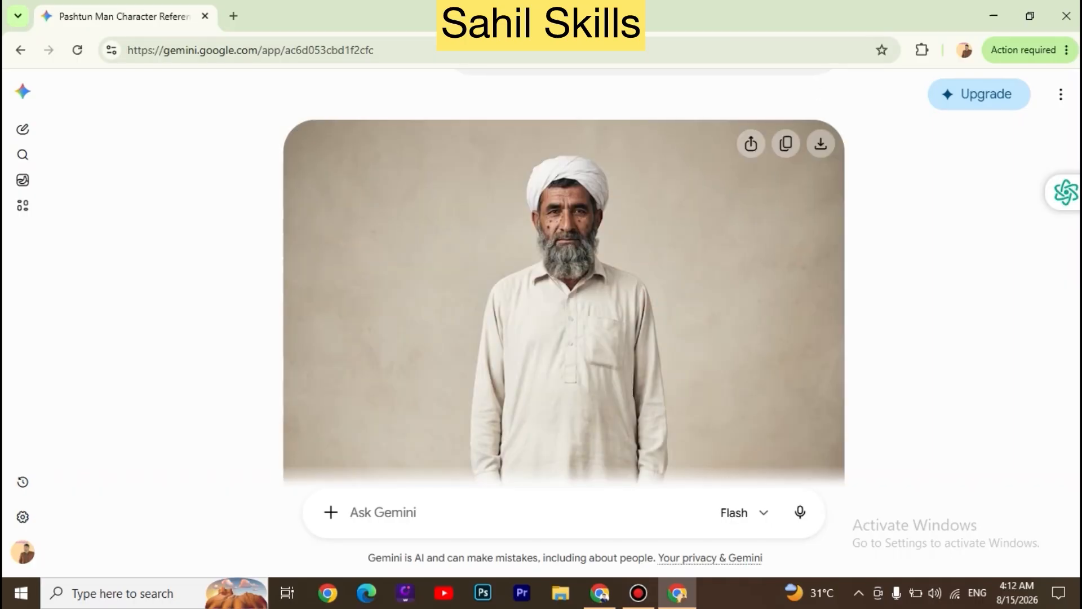
pyautogui.rightClick(628, 182)
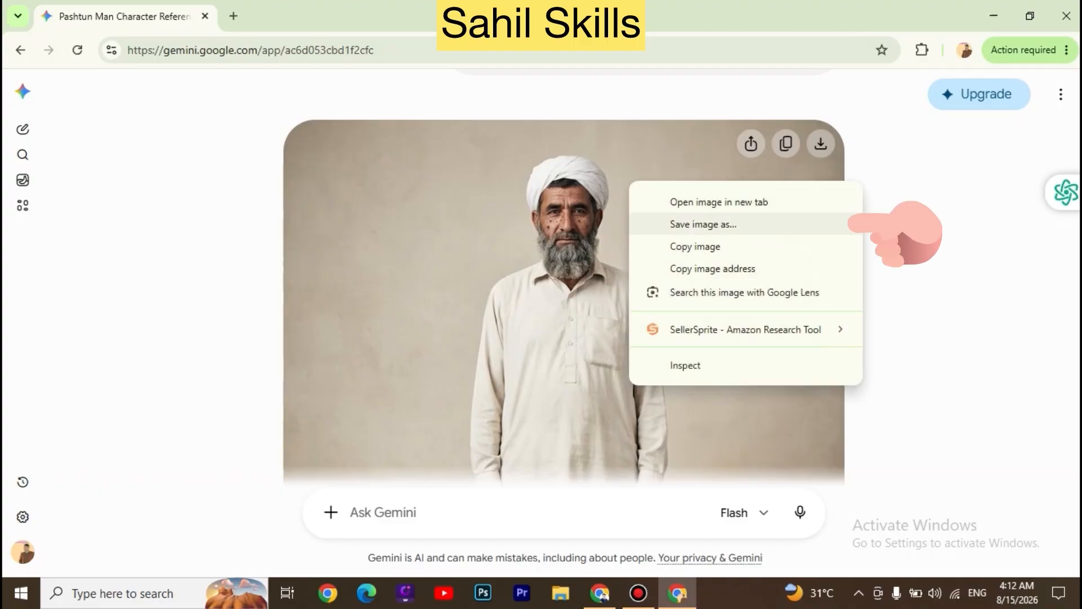
pyautogui.press('Return')
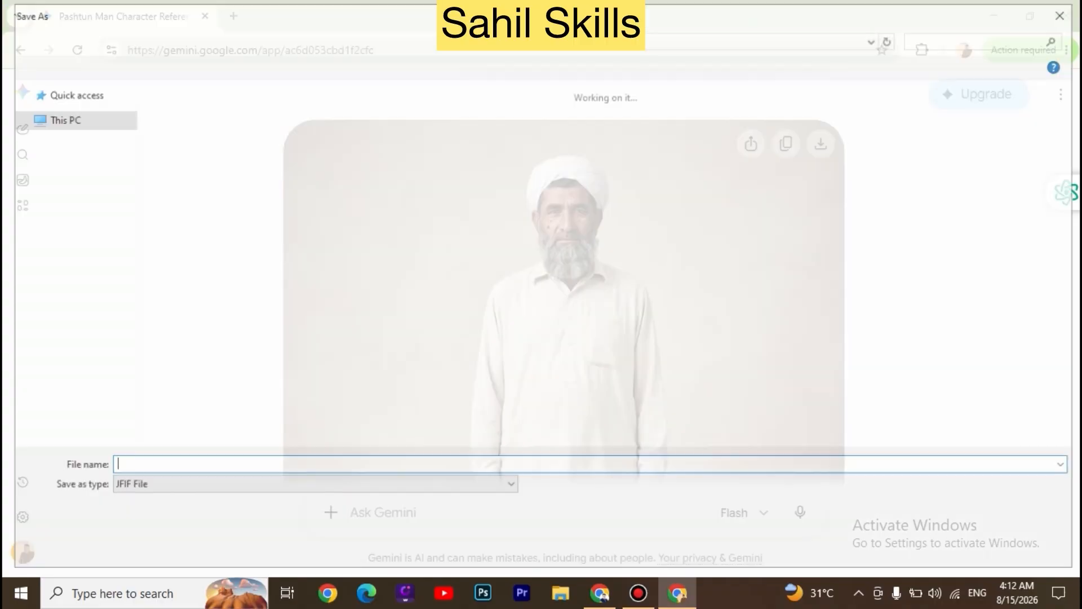
pyautogui.press('Return')
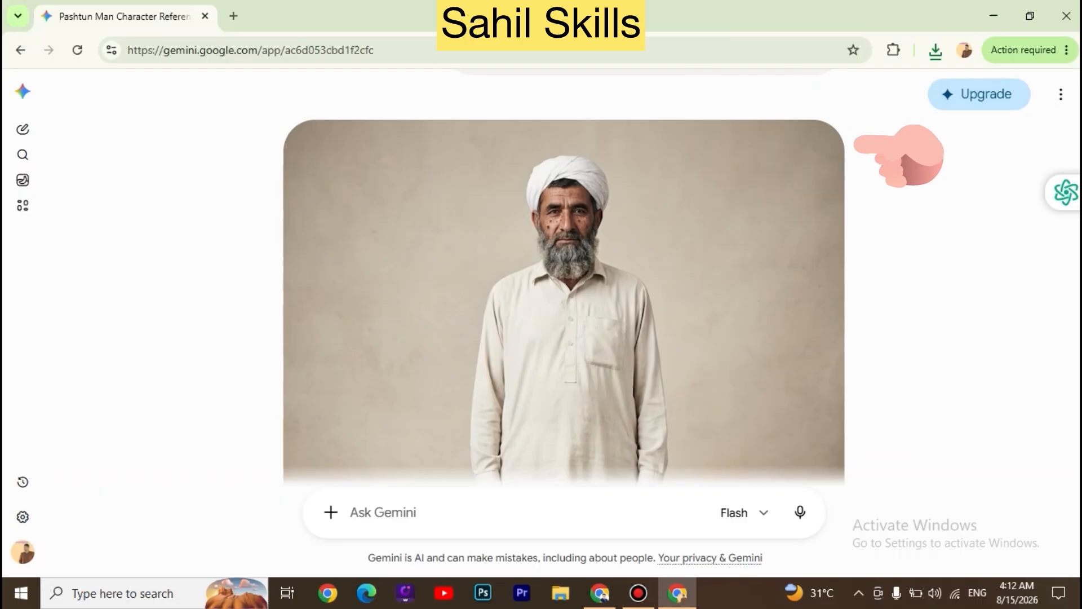
# Go back to ChatGPT and copy the full character prompt for the 24-year-old daughter.
pyautogui.hotkey('alt', 'Tab')
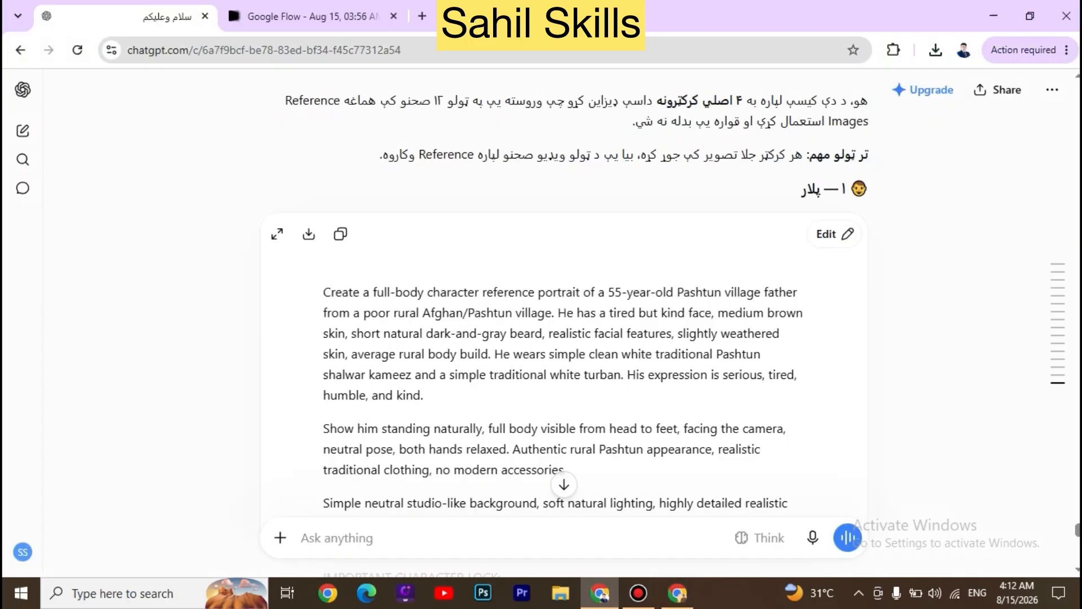
pyautogui.scroll(-12, 563, 367)
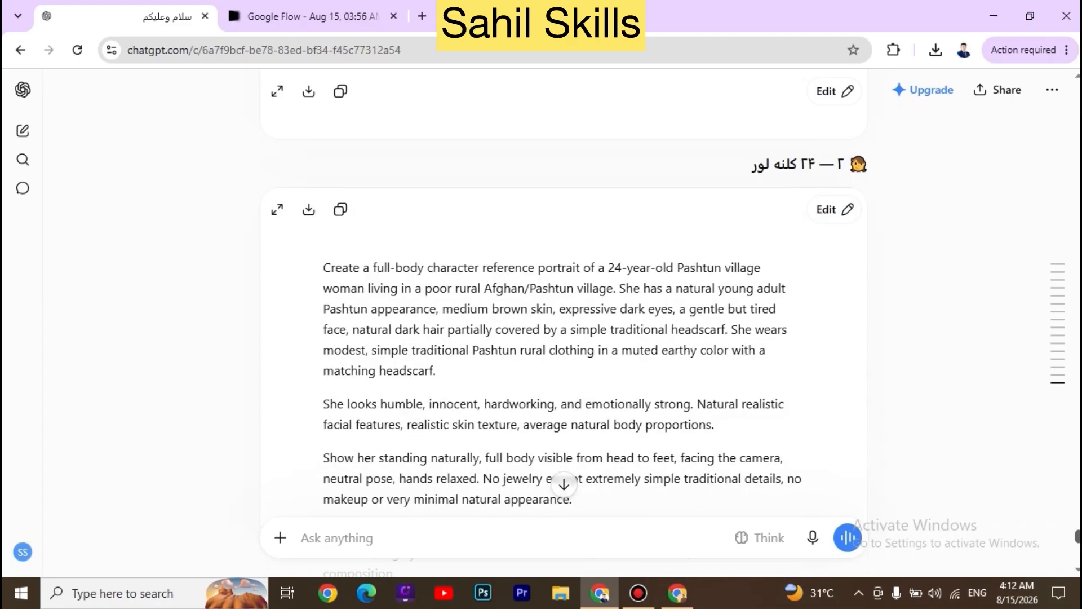
pyautogui.scroll(-1, 564, 366)
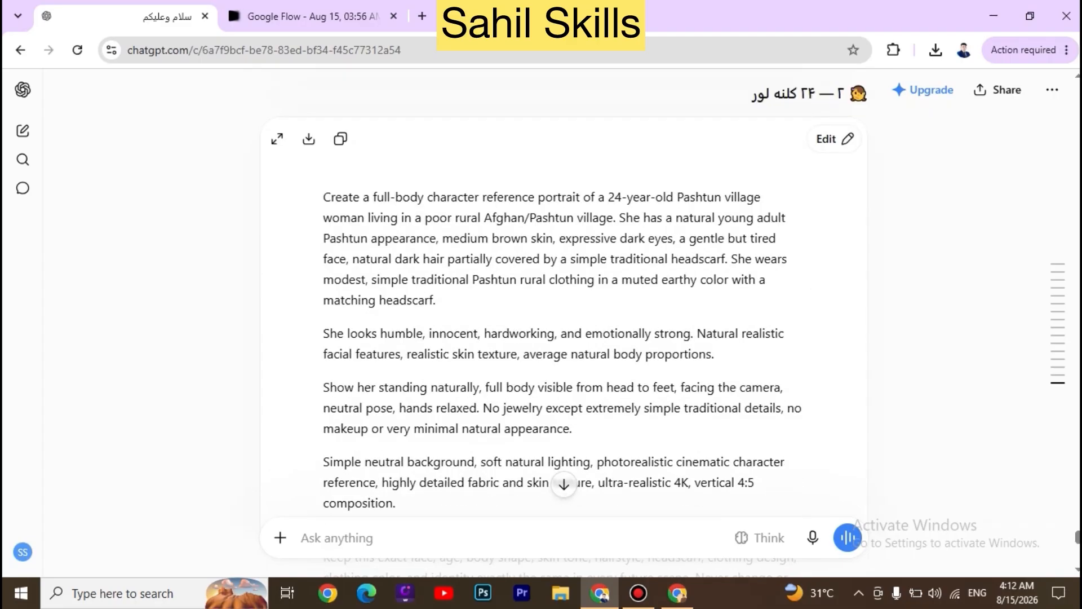
pyautogui.scroll(-2, 564, 309)
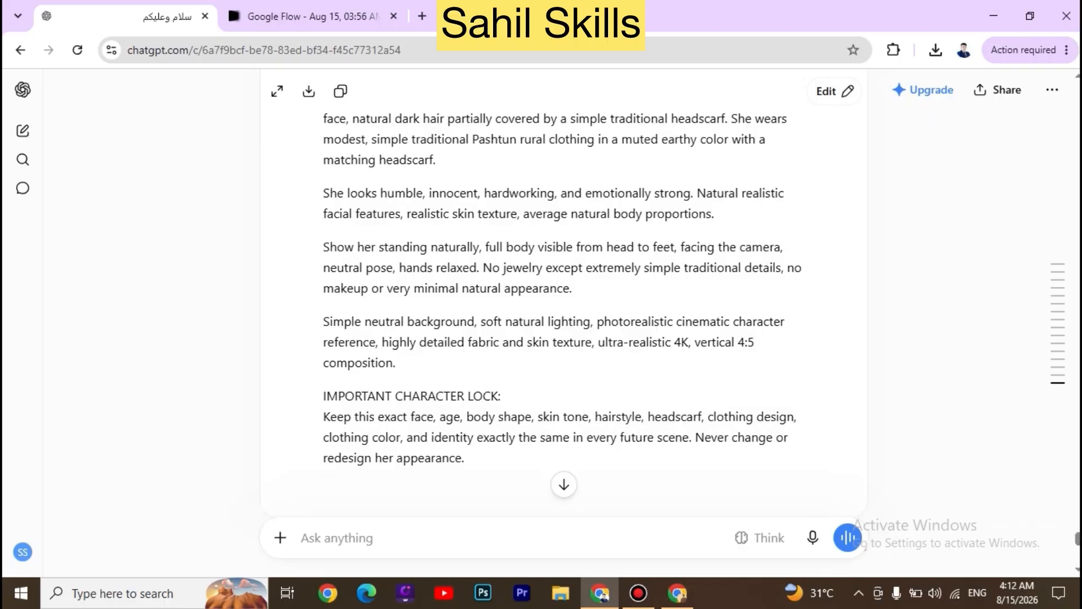
pyautogui.moveTo(465, 458); pyautogui.dragTo(323, 119)
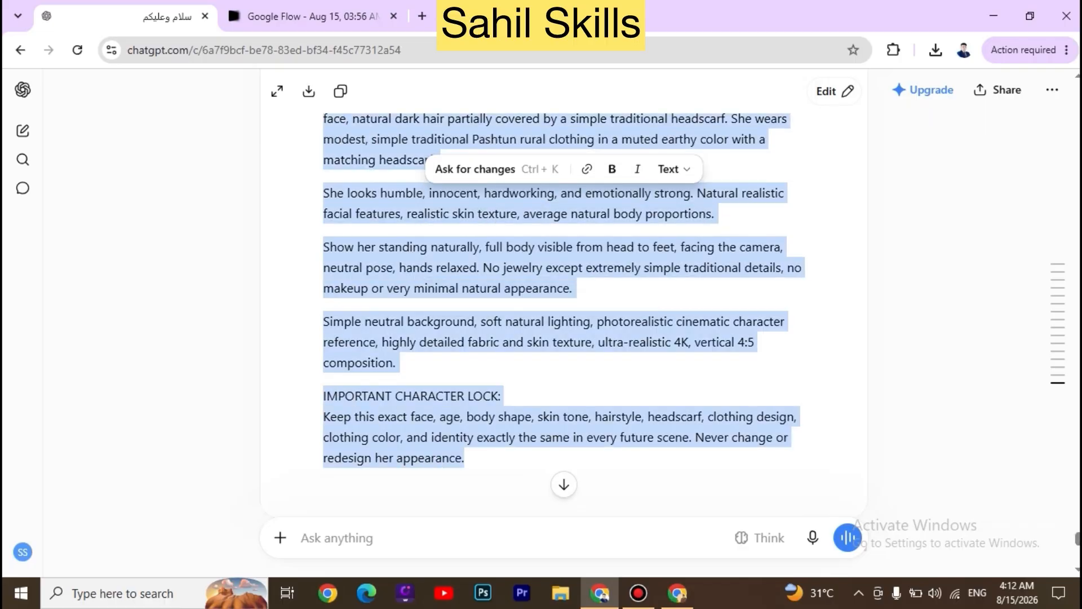
pyautogui.moveTo(1058, 321)
pyautogui.click(938, 436)
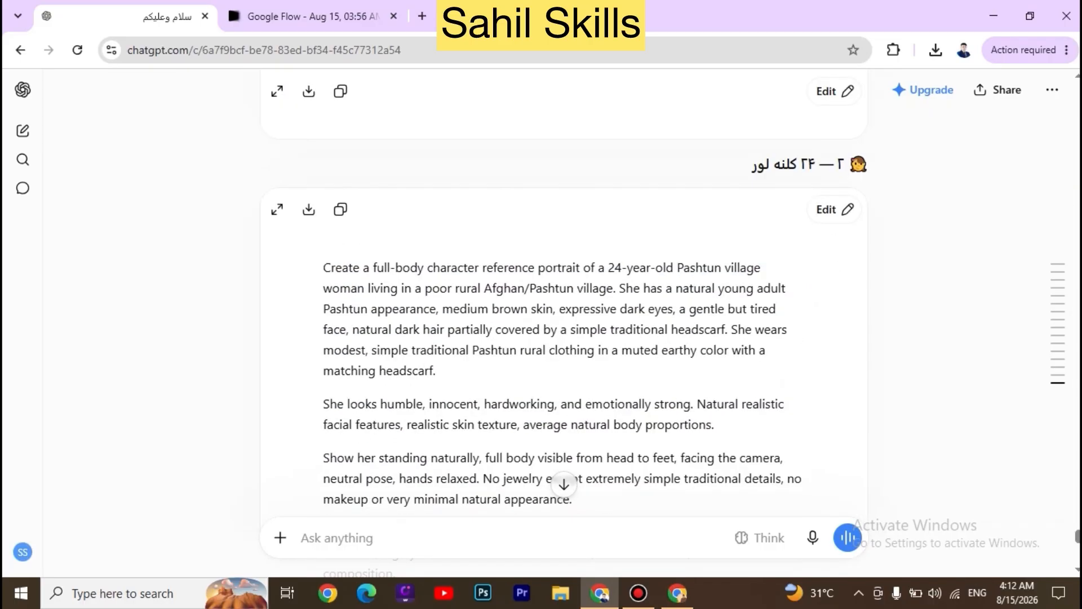
pyautogui.click(340, 209)
# Switch to Gemini, generate the daughter's portrait from the copied prompt, and save the image to Downloads as a JFIF file.
pyautogui.click(677, 592)
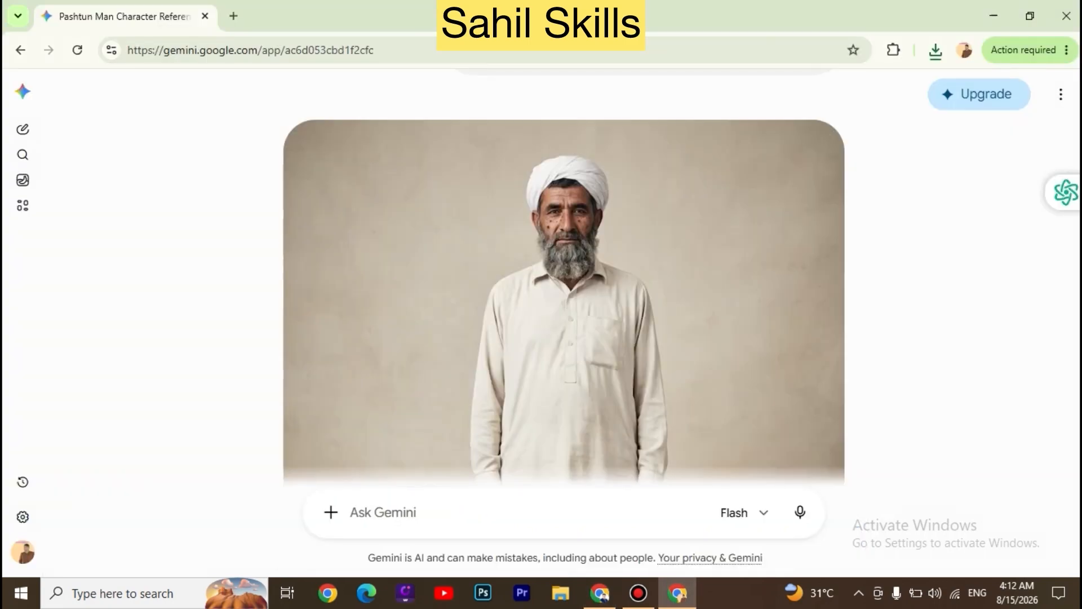
pyautogui.hotkey('ctrl', 'v')
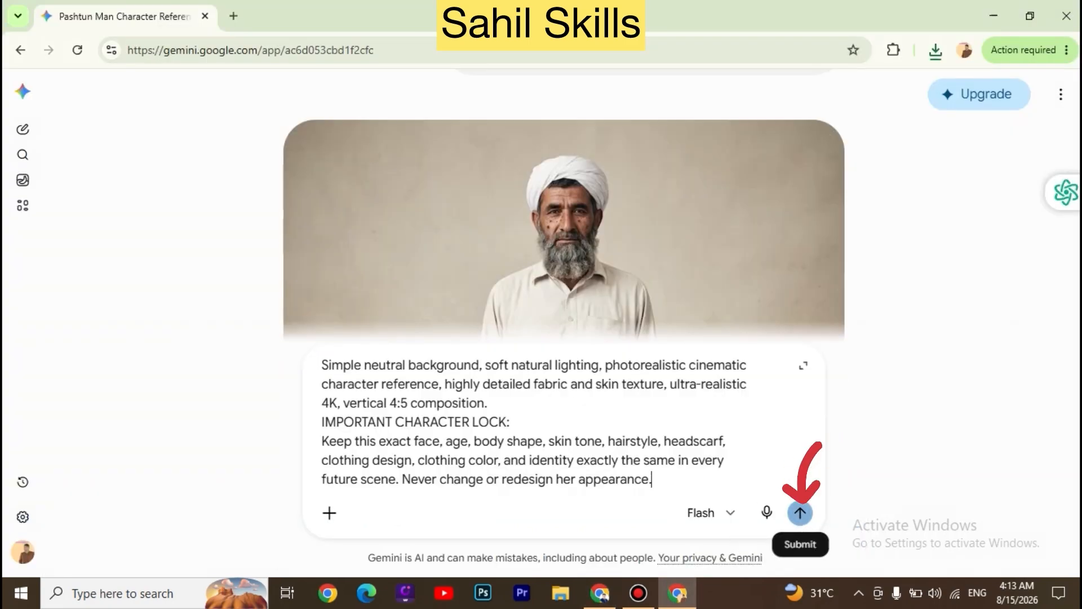
pyautogui.click(799, 512)
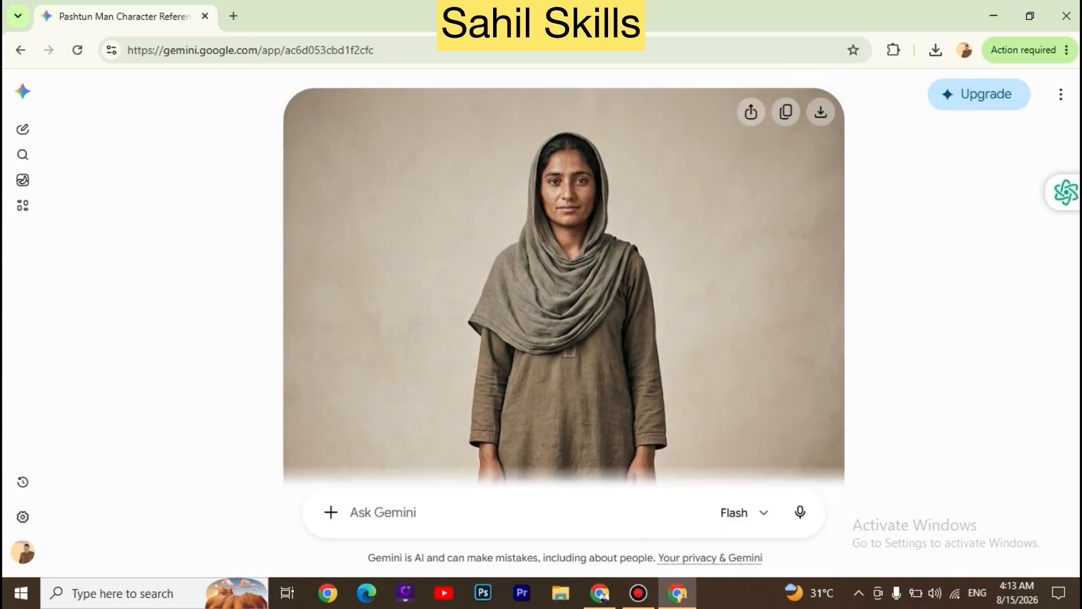
pyautogui.rightClick(636, 167)
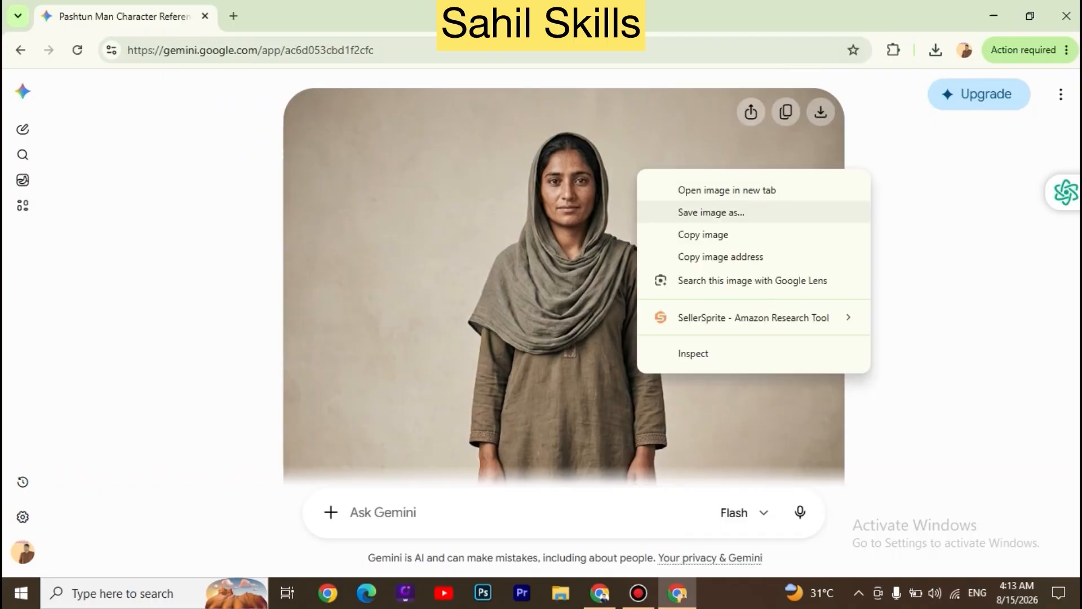
pyautogui.click(670, 212)
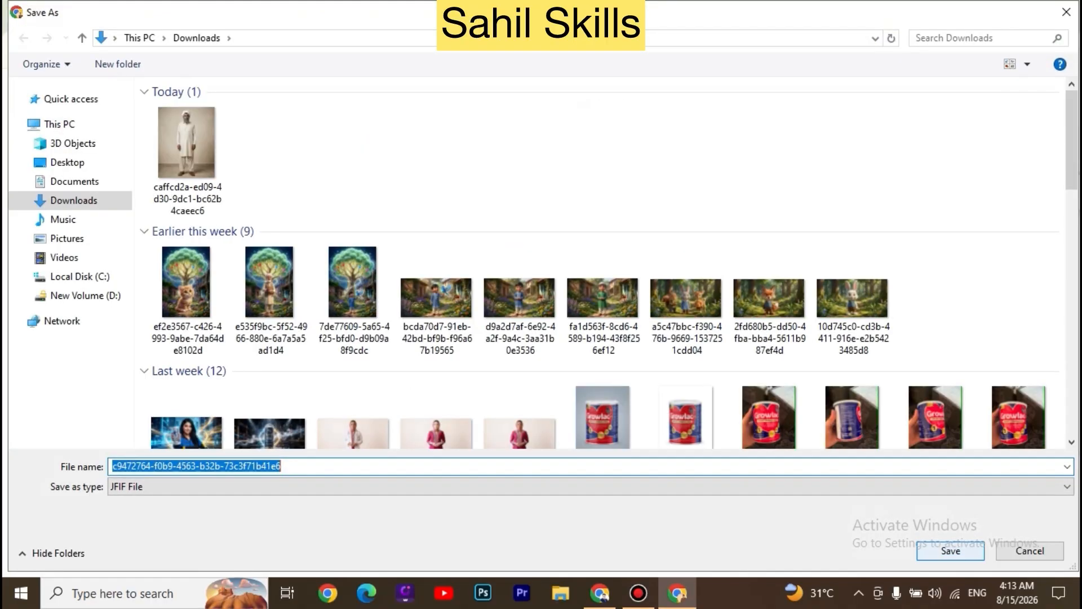
pyautogui.click(949, 548)
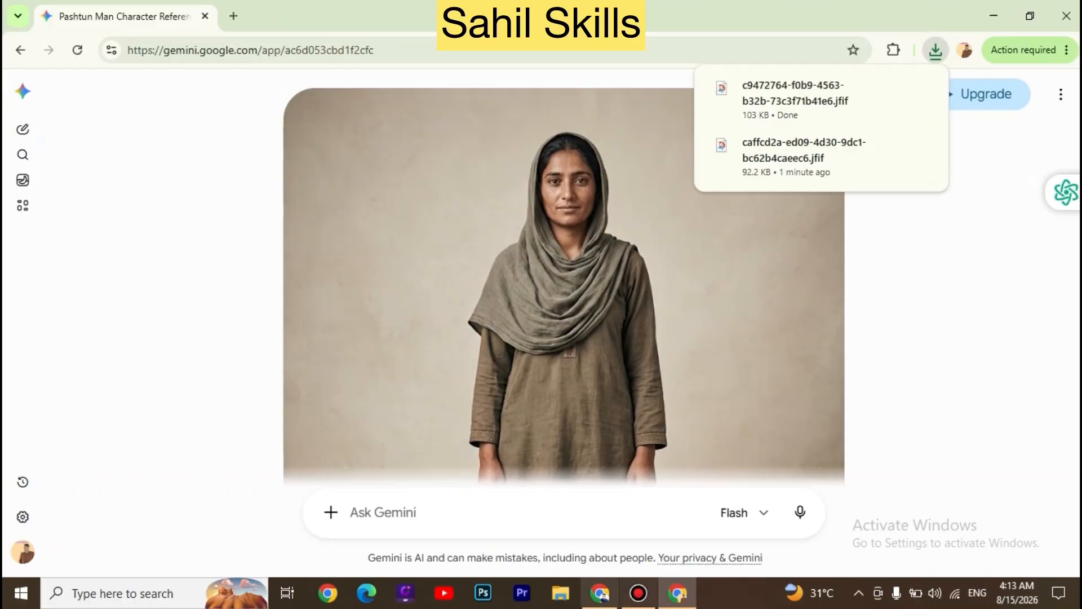
# Copy the full prompt for the 45-year-old Pashtun village woman from ChatGPT and generate her portrait from it in Gemini.
pyautogui.click(599, 592)
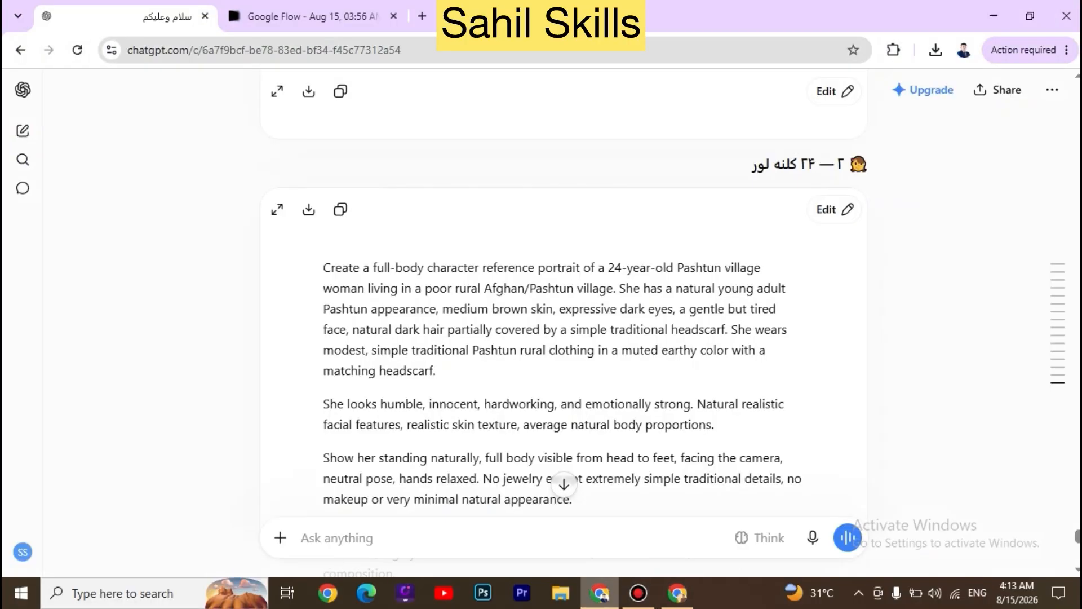
pyautogui.scroll(-10, 563, 327)
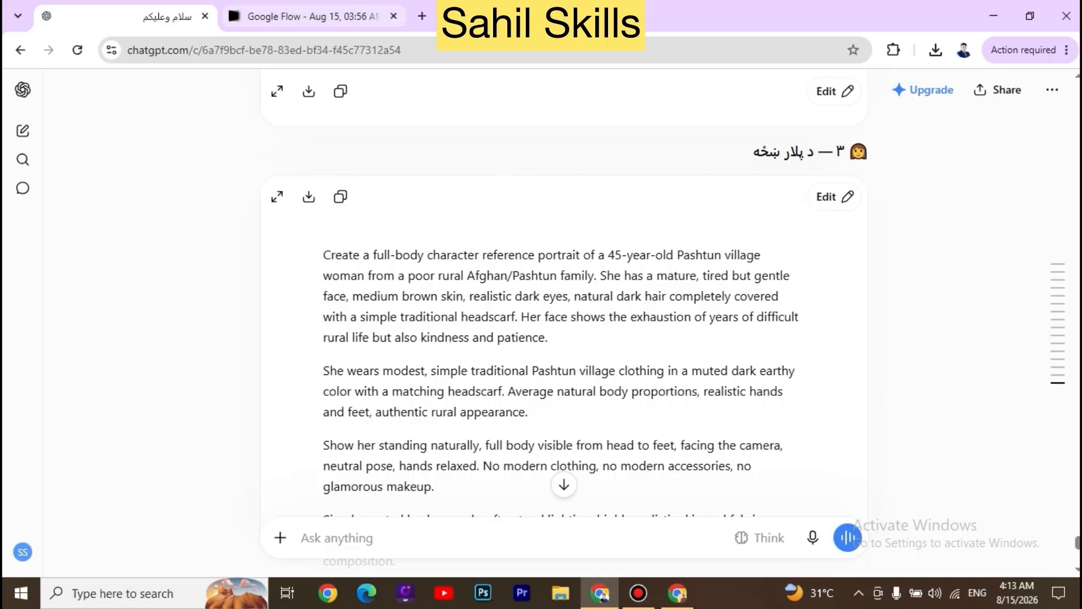
pyautogui.click(340, 197)
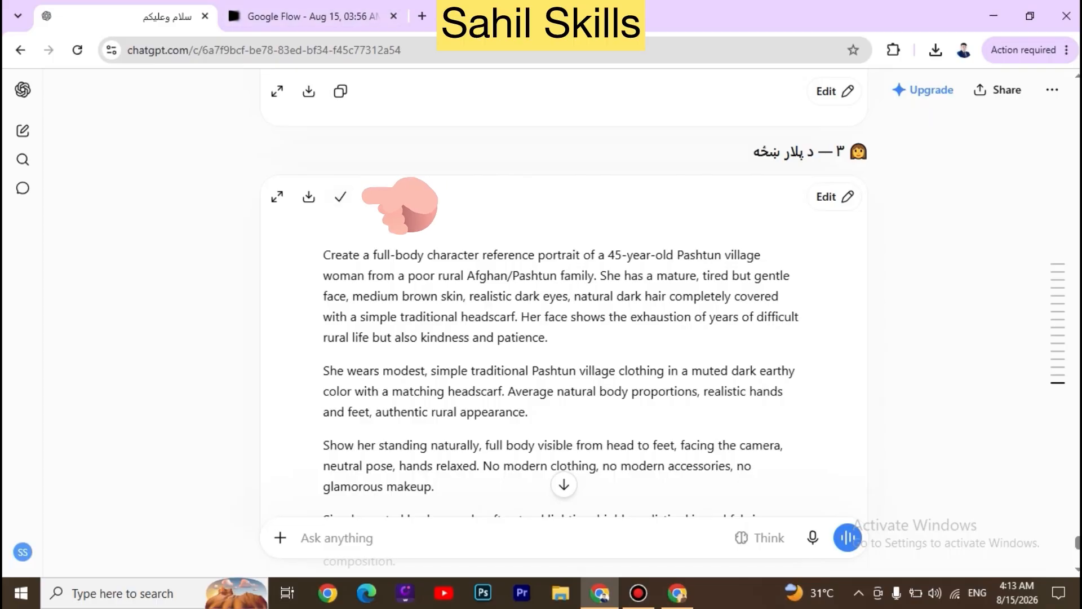
pyautogui.click(677, 593)
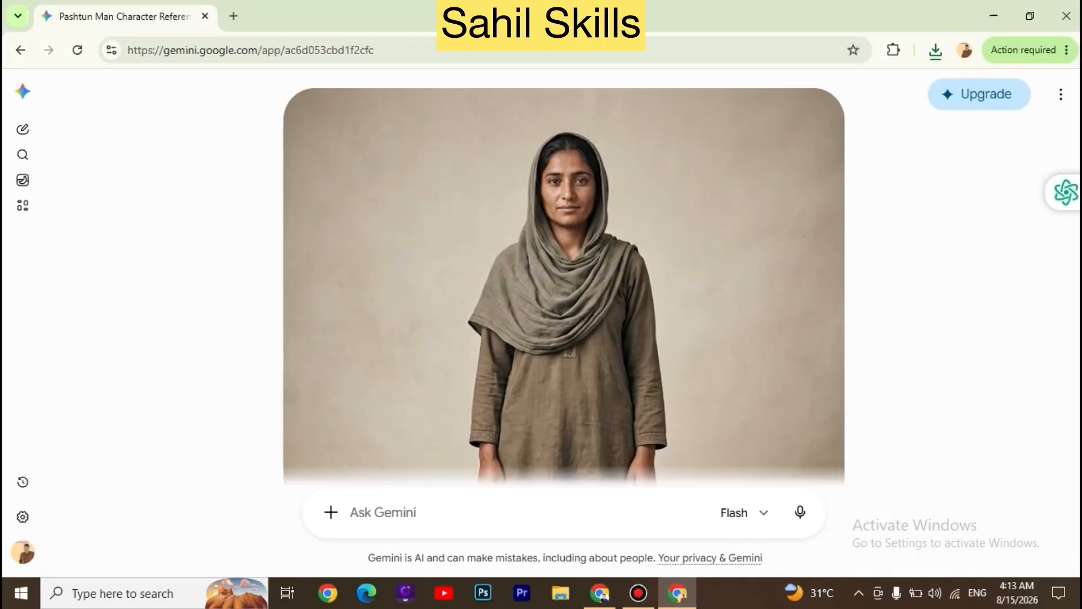
pyautogui.hotkey('ctrl', 'v')
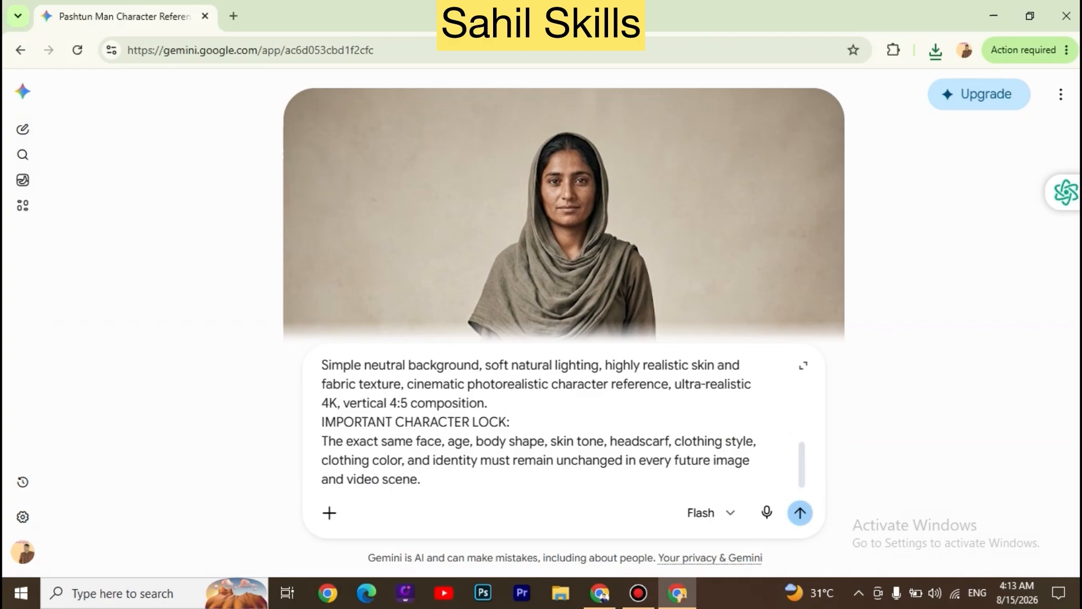
pyautogui.click(799, 512)
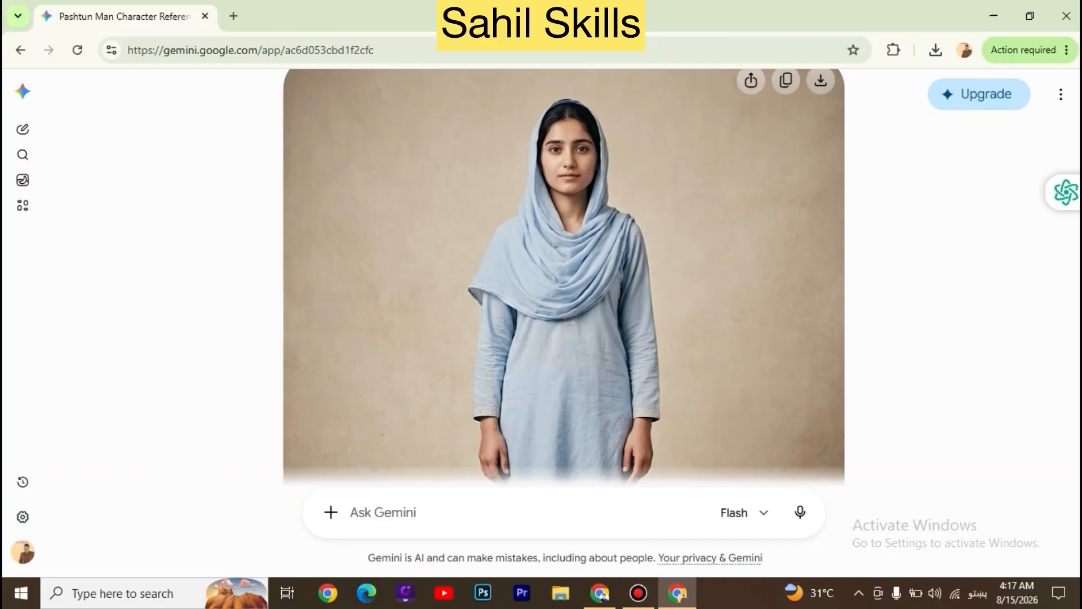
# Copy the full prompt for the 75-year-old Pashtun village woman from ChatGPT and paste it into Gemini's message box.
pyautogui.hotkey('alt', 'Tab')
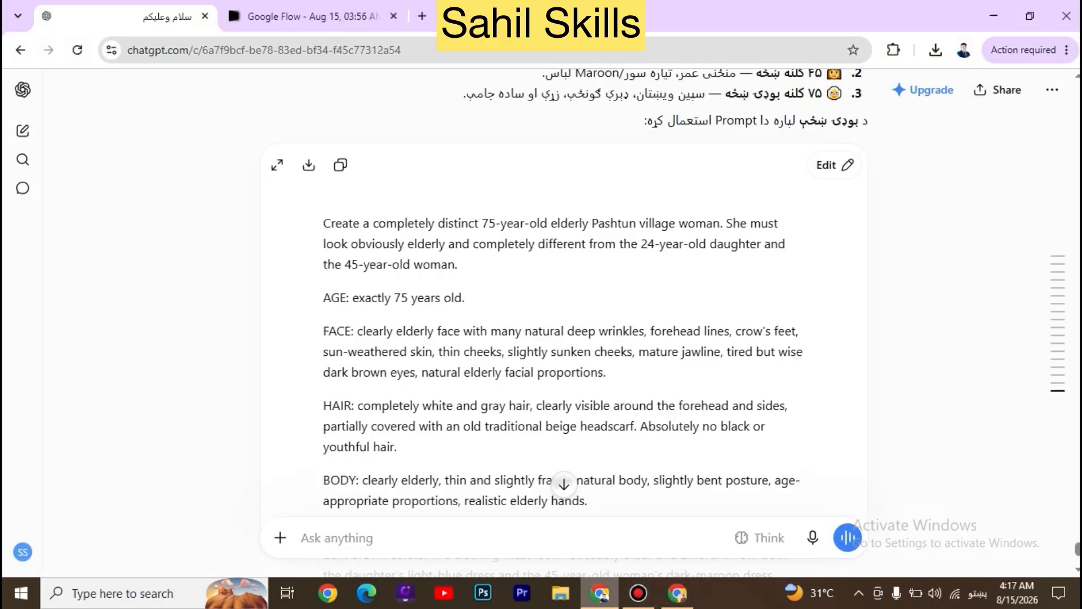
pyautogui.click(340, 165)
pyautogui.moveTo(678, 592)
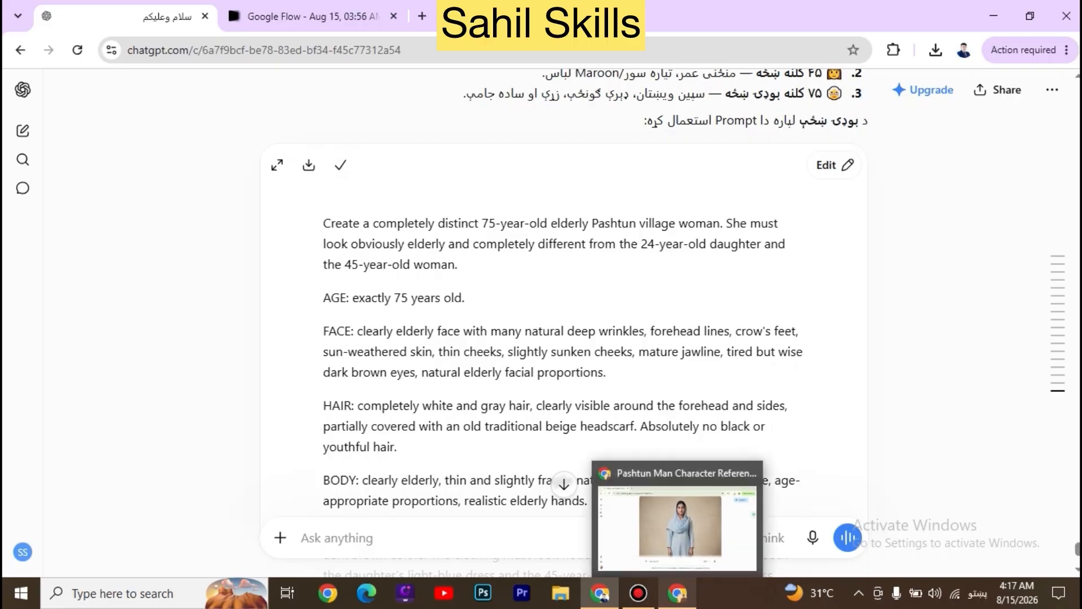
pyautogui.click(678, 527)
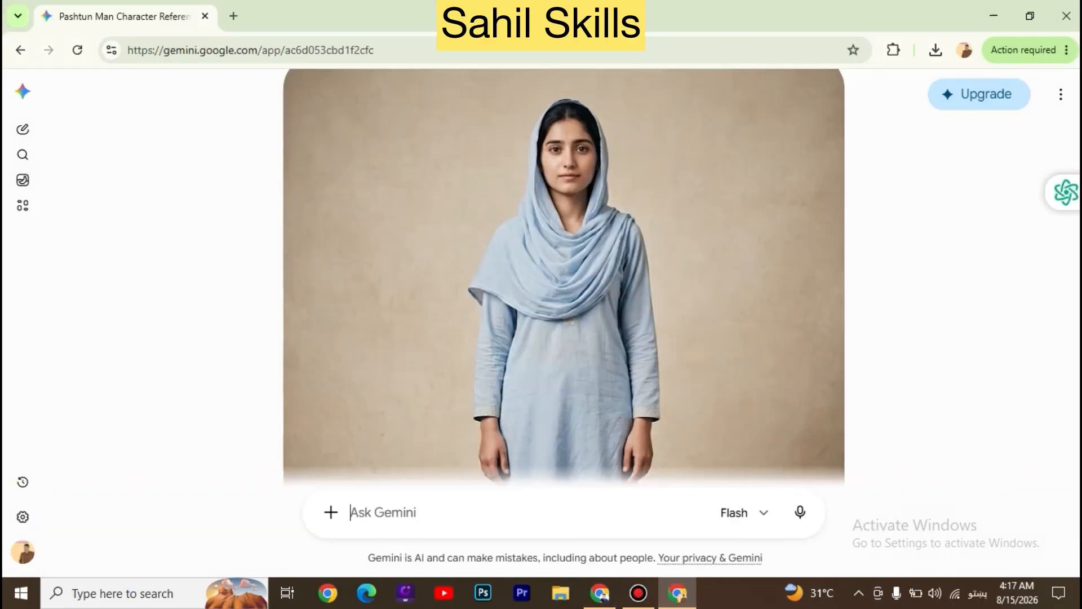
pyautogui.hotkey('ctrl', 'v')
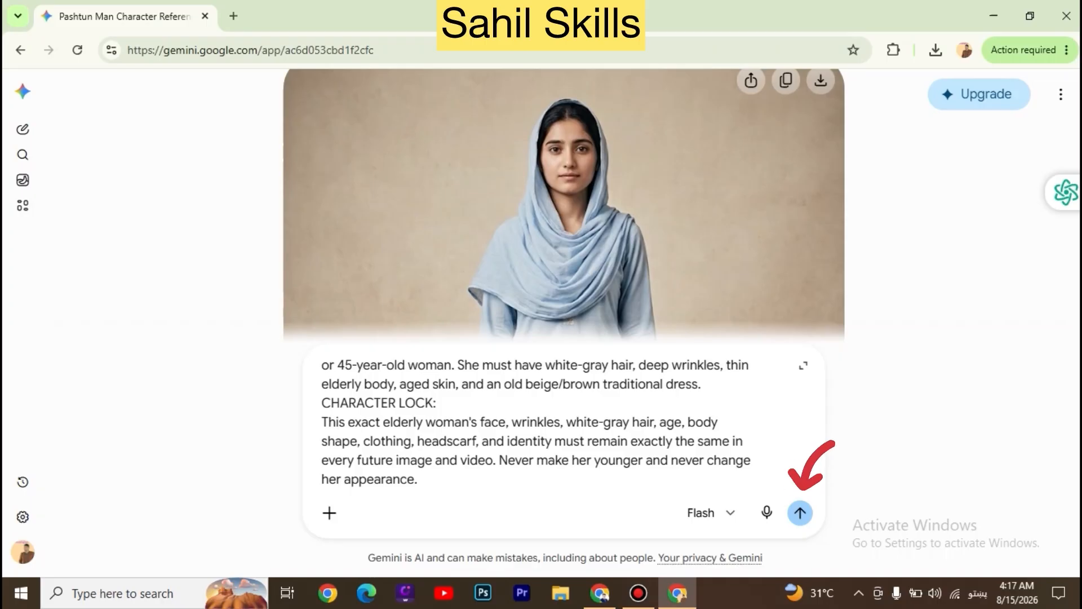
# Save the portrait of the woman in light-blue clothing to Downloads as a JFIF file under the suggested name.
pyautogui.rightClick(603, 197)
pyautogui.click(676, 239)
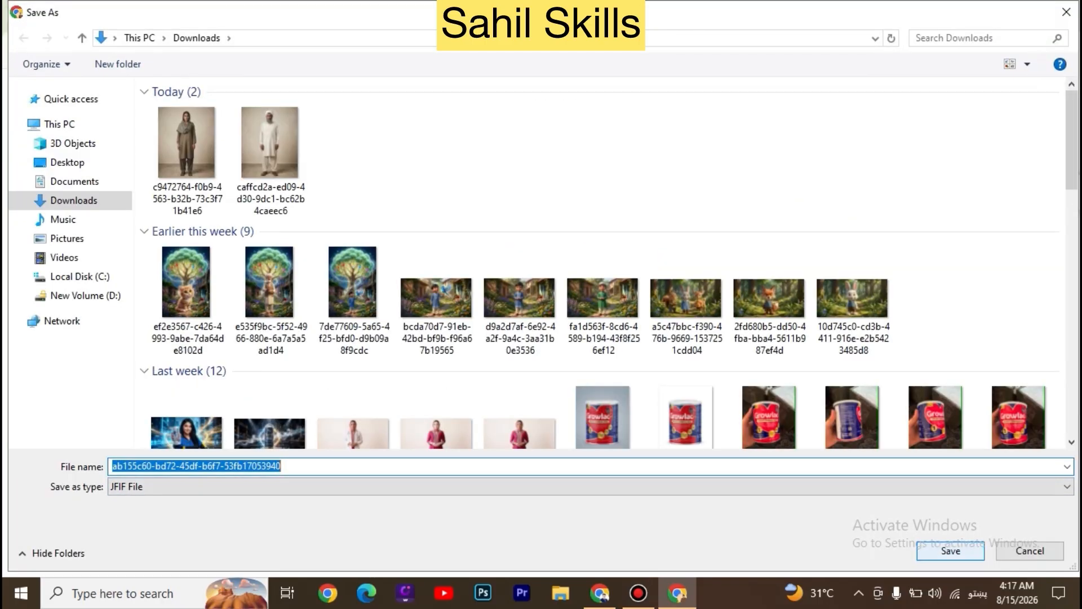
pyautogui.click(945, 548)
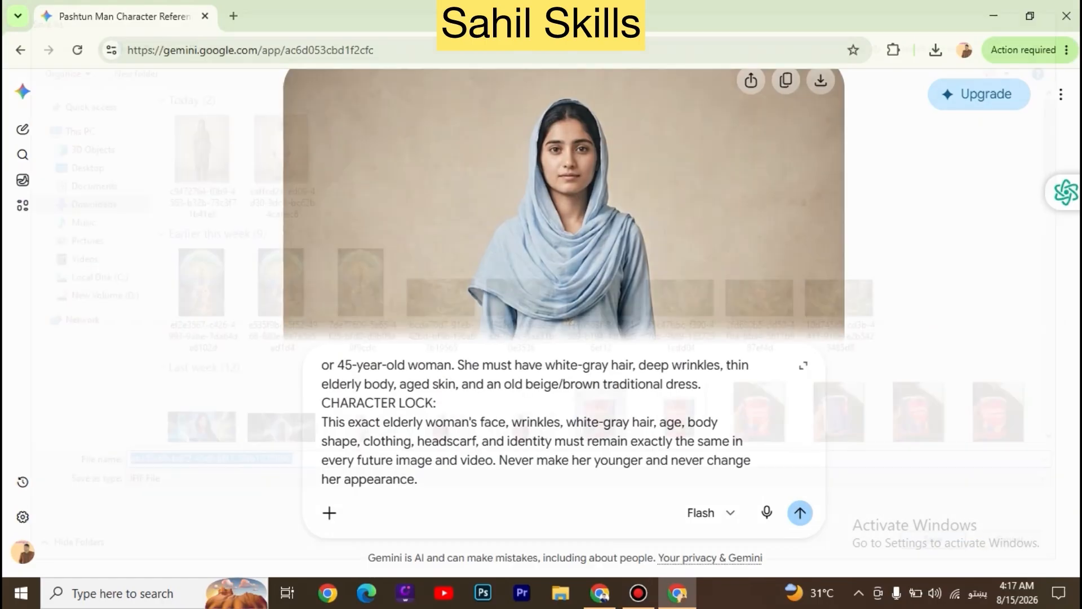
# Generate the elderly woman's portrait from the pasted prompt and save it to Downloads as a JFIF file under the suggested name.
pyautogui.click(799, 513)
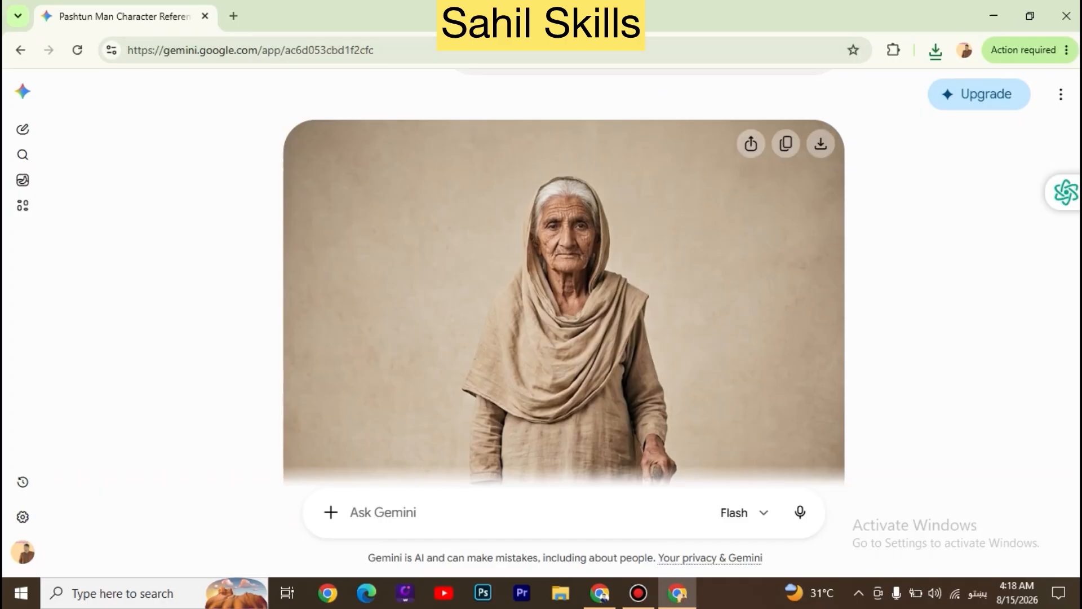
pyautogui.rightClick(532, 212)
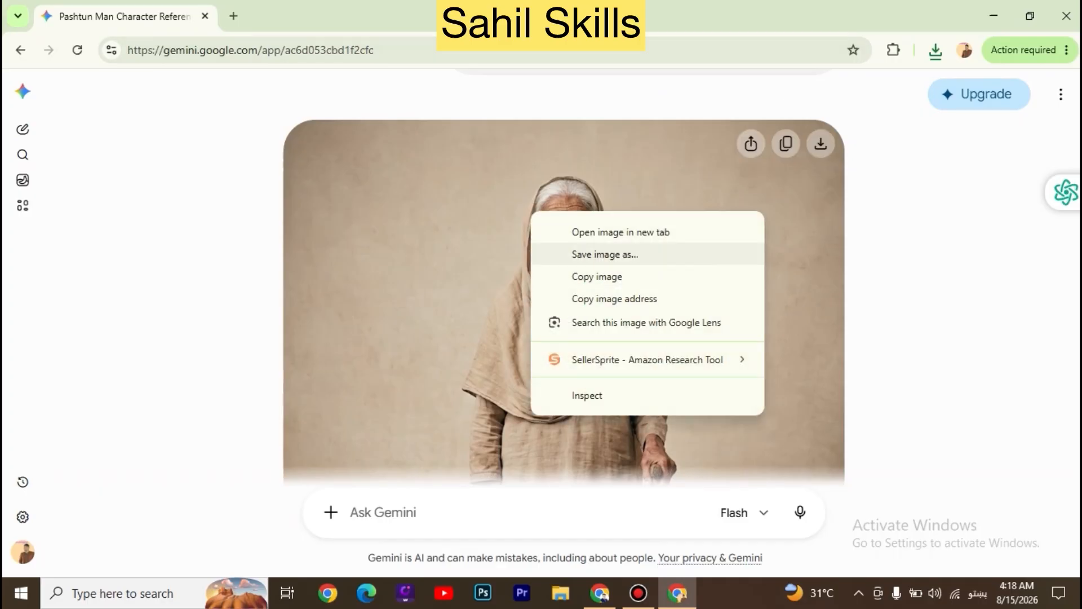
pyautogui.click(605, 254)
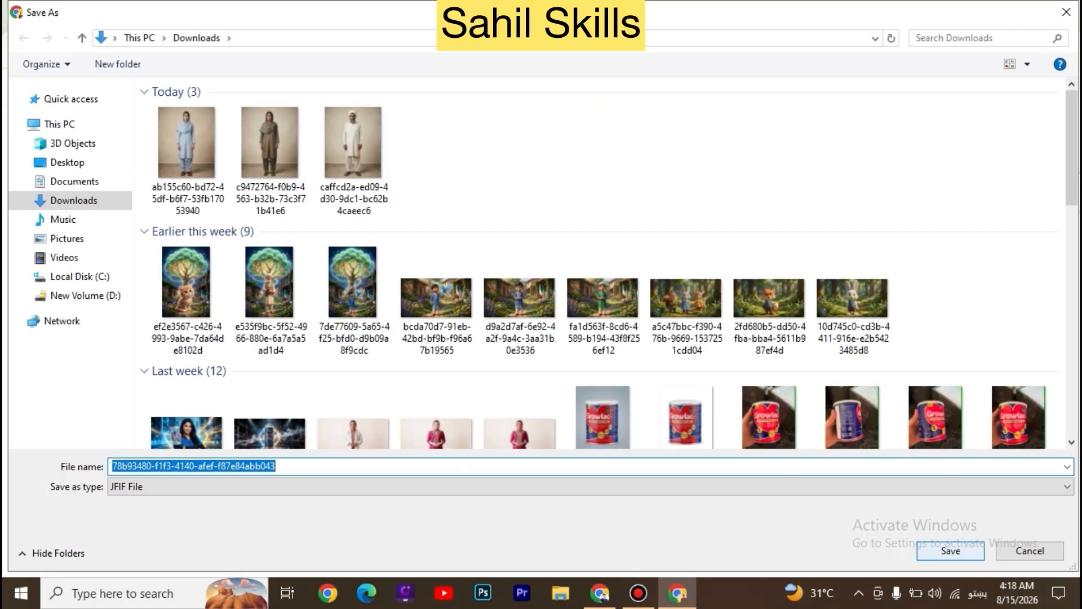
pyautogui.click(951, 550)
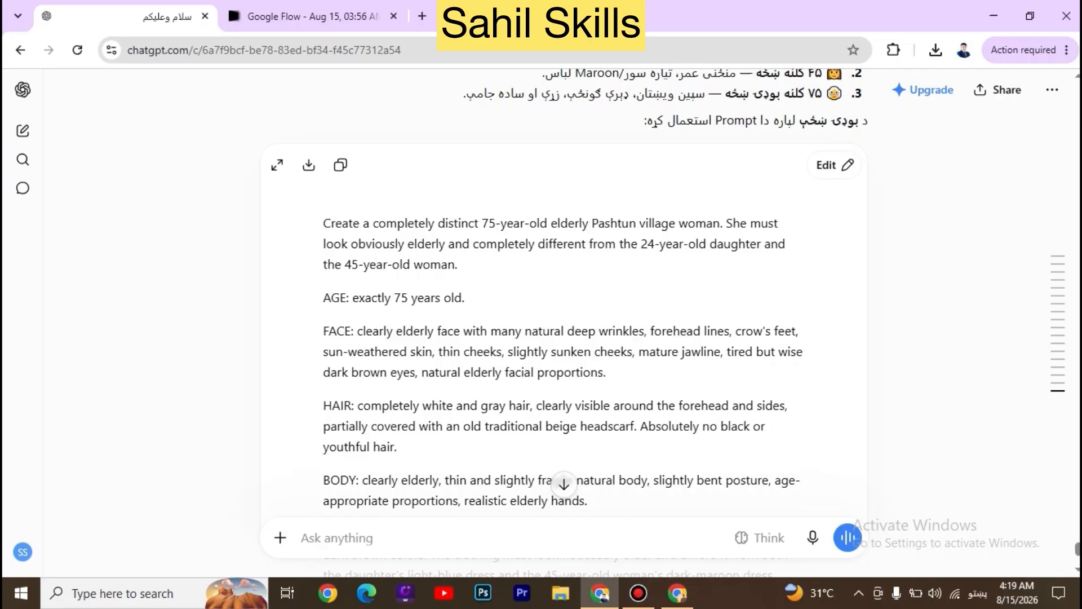
# Ask ChatGPT in Pashto for ten-second video prompts for every story part, naming each part's characters, and select the Global Character Lock paragraph.
pyautogui.hotkey('ctrl', 'v')
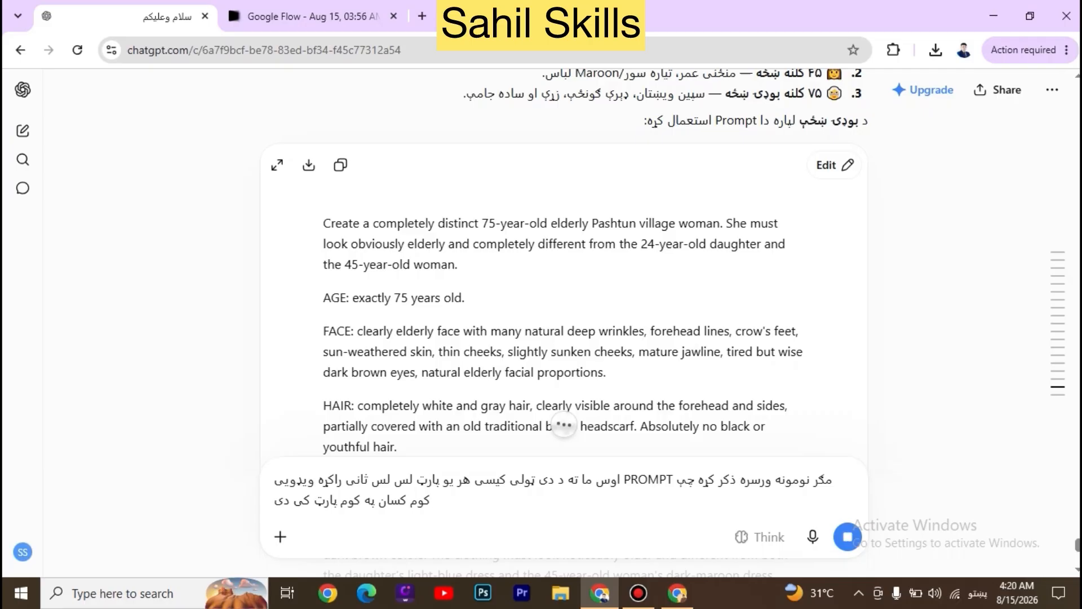
pyautogui.press('Return')
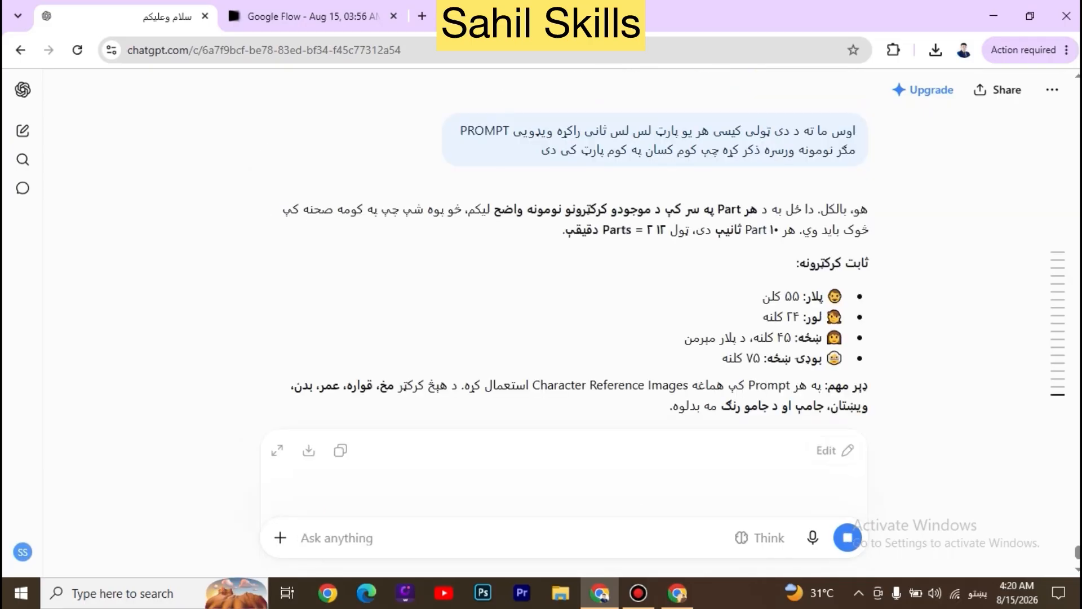
pyautogui.scroll(-5, 564, 321)
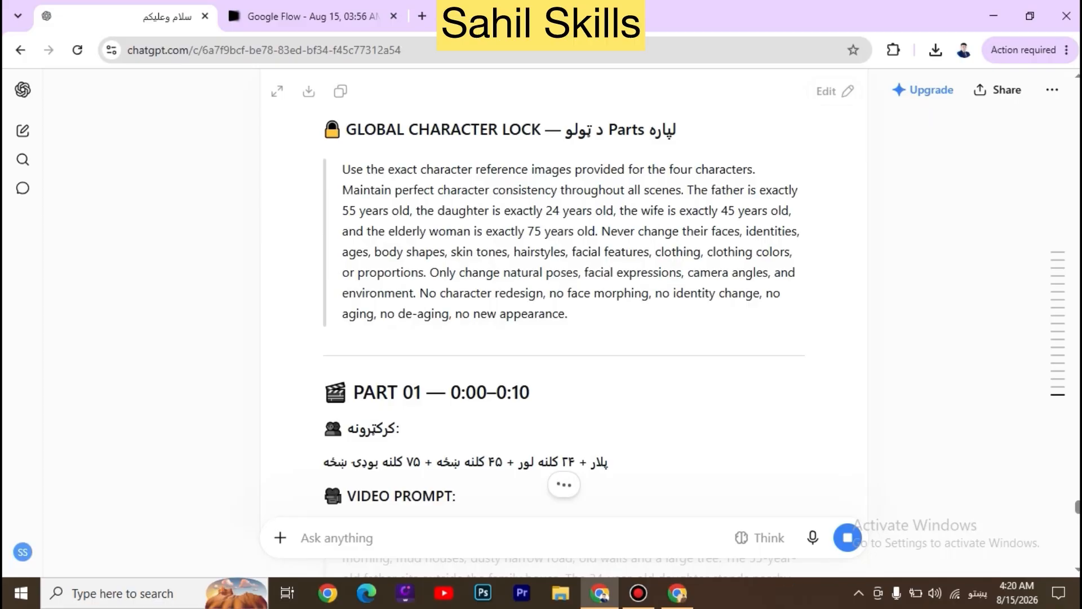
pyautogui.moveTo(568, 315); pyautogui.dragTo(342, 169)
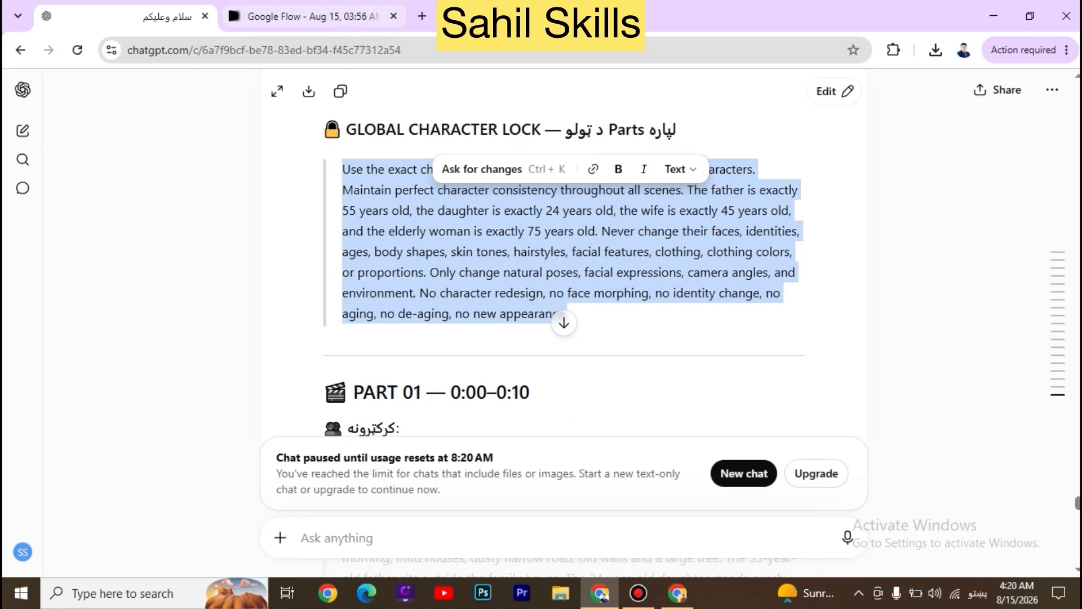
# Search Google for "FLOW" in a new browser tab and open the Google Flow site with a new project.
pyautogui.click(421, 16)
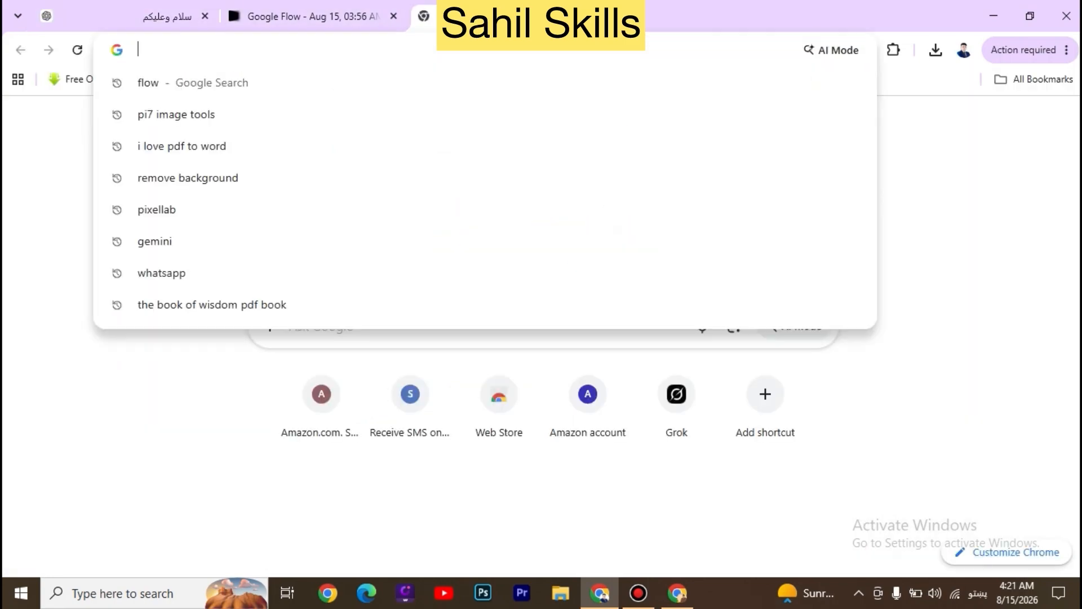
pyautogui.write('بم')
pyautogui.press('BackSpace')
pyautogui.press('BackSpace')
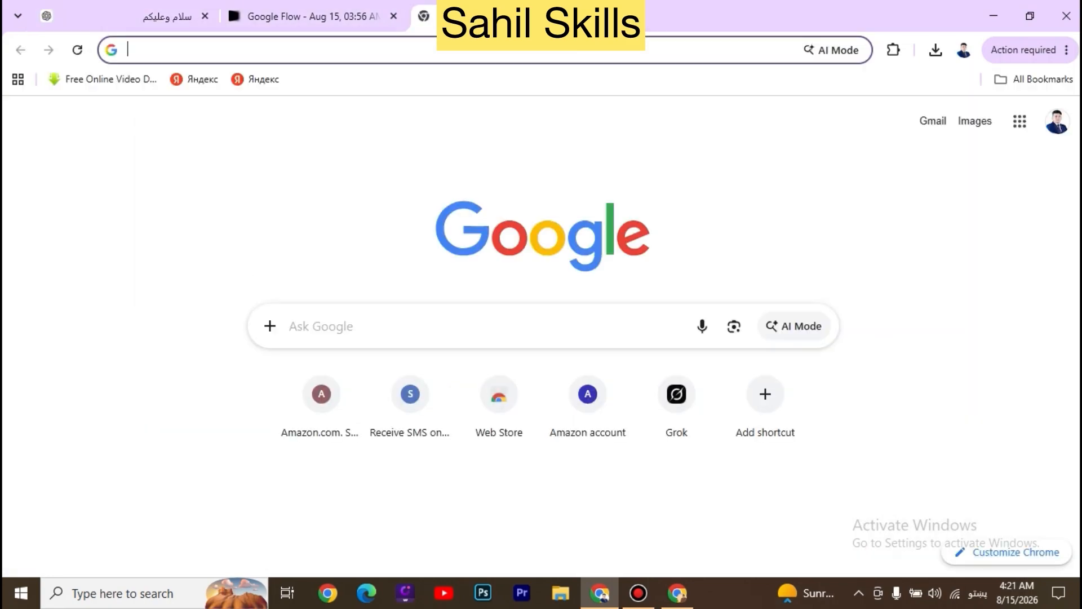
pyautogui.hotkey('alt', 'shift')
pyautogui.write('FLOW')
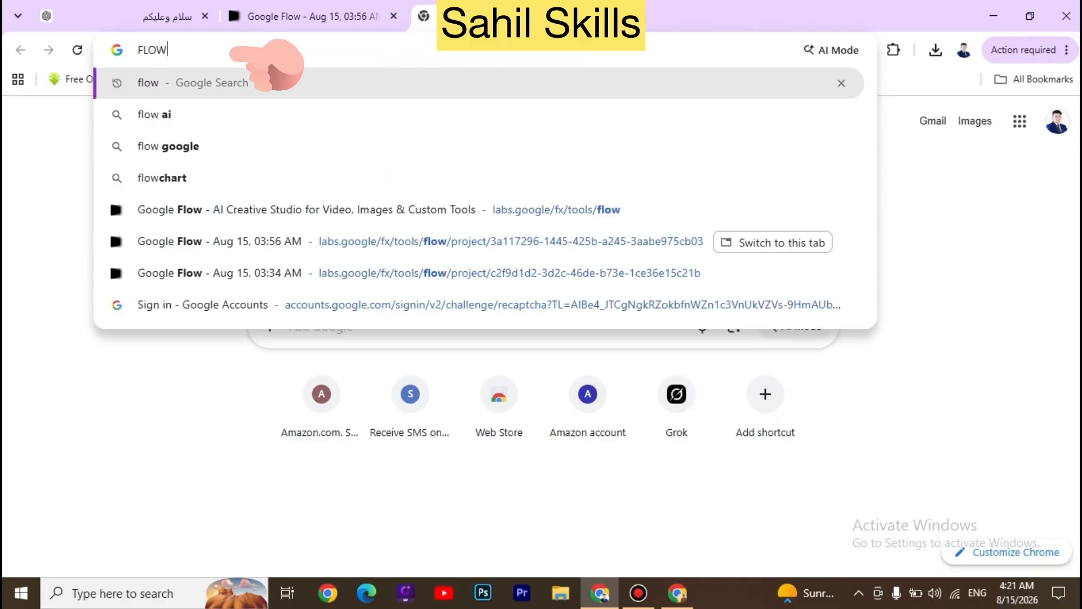
pyautogui.press('Return')
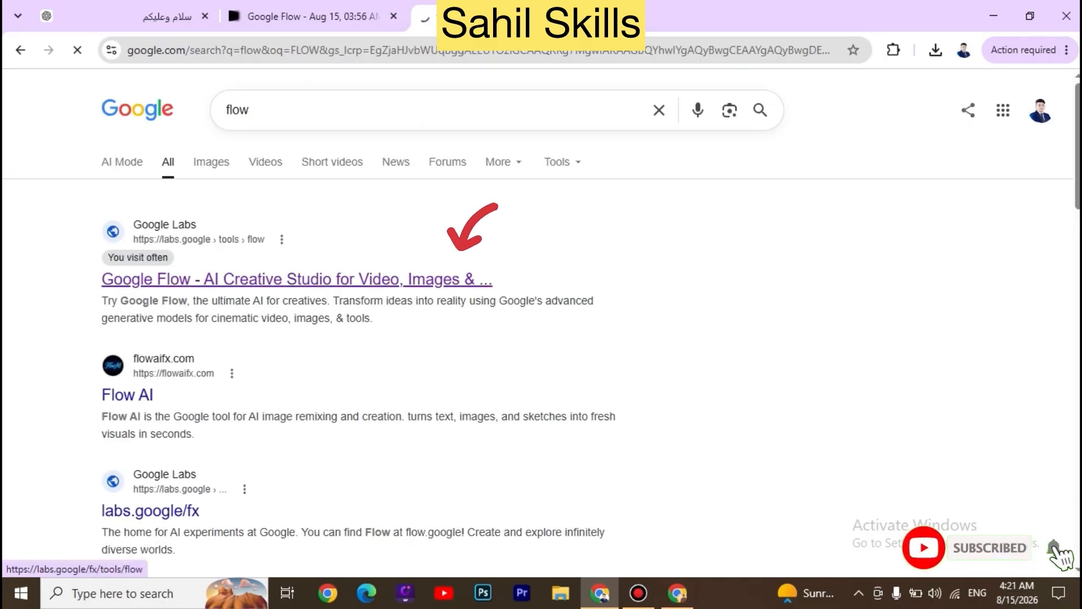
pyautogui.click(297, 279)
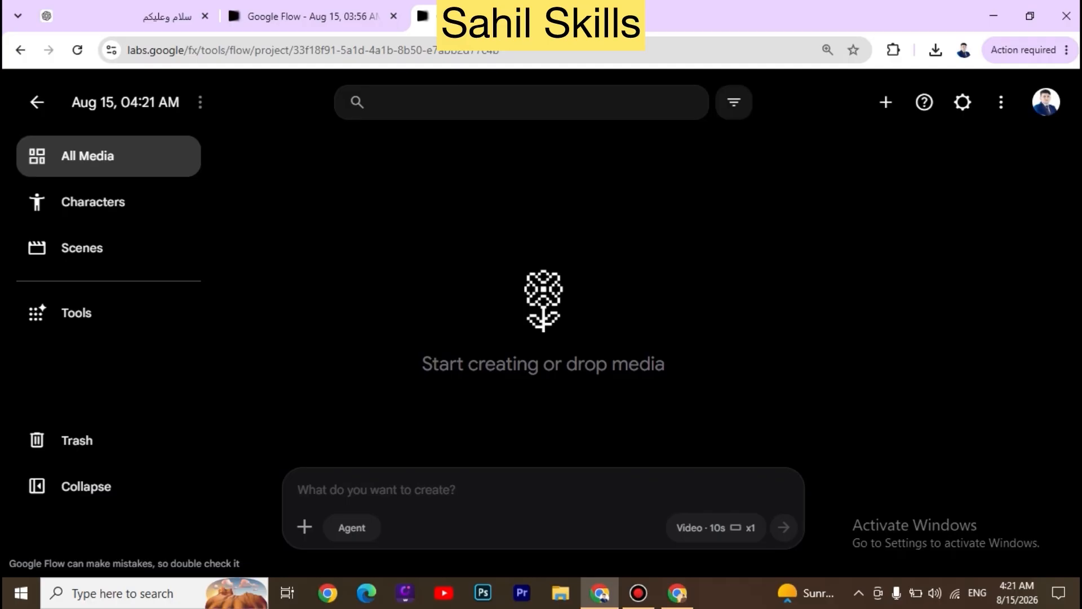
# Switch the project's generation type from video to image.
pyautogui.click(715, 528)
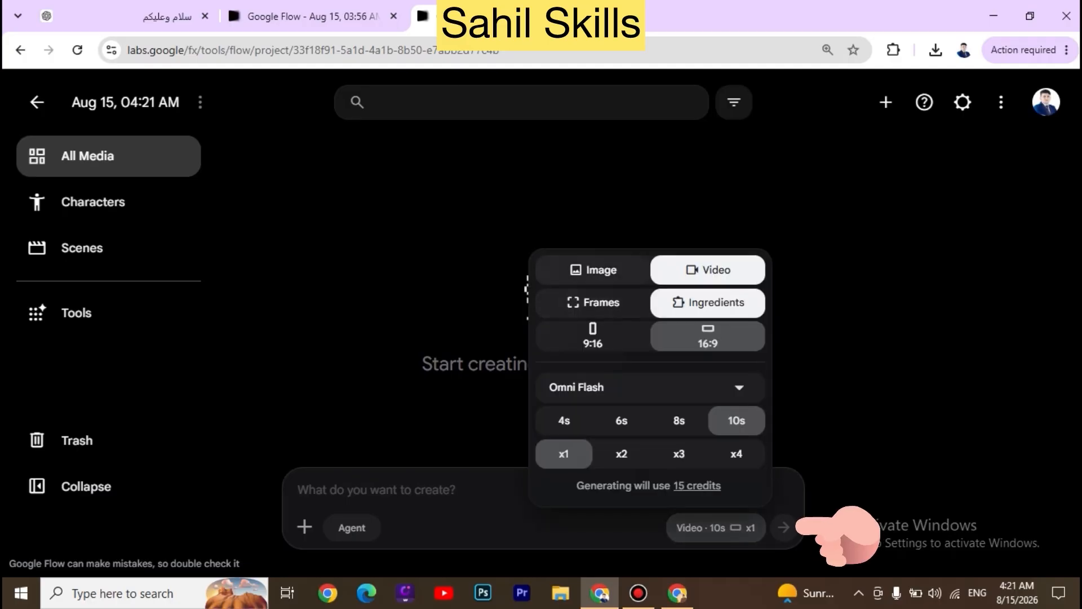
pyautogui.click(593, 270)
pyautogui.press('Escape')
# Upload the four character portraits of the father and the three women from Downloads to the Flow project.
pyautogui.click(304, 527)
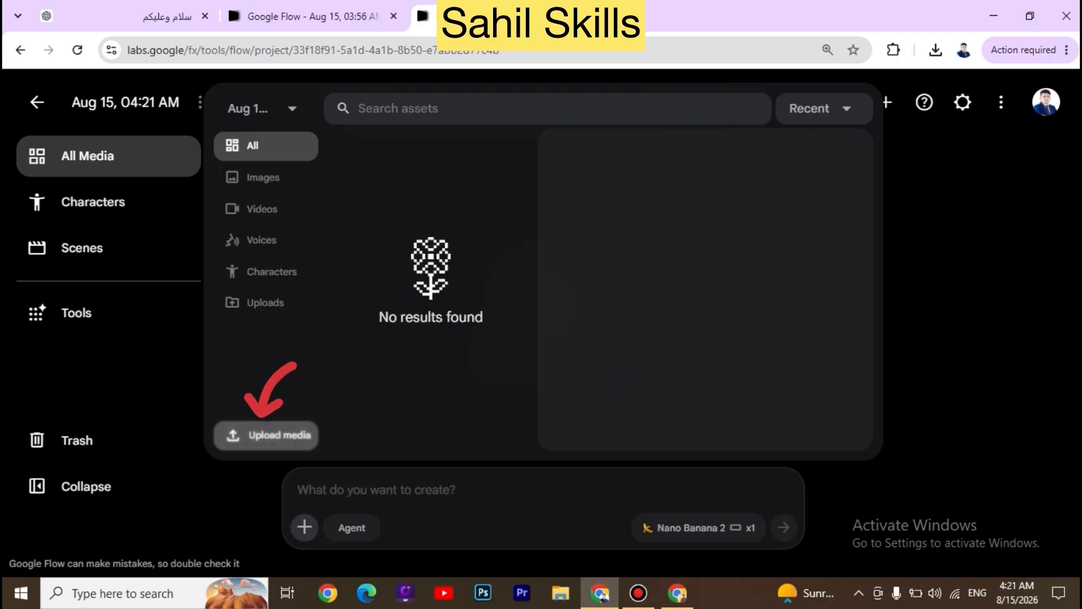
pyautogui.click(266, 435)
pyautogui.press('Return')
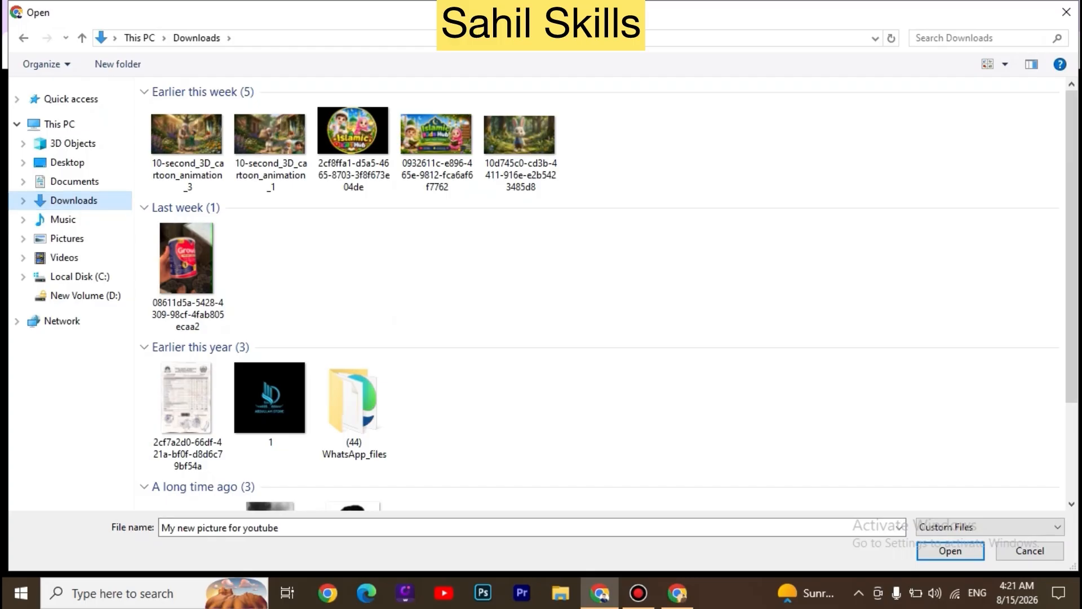
pyautogui.click(435, 146)
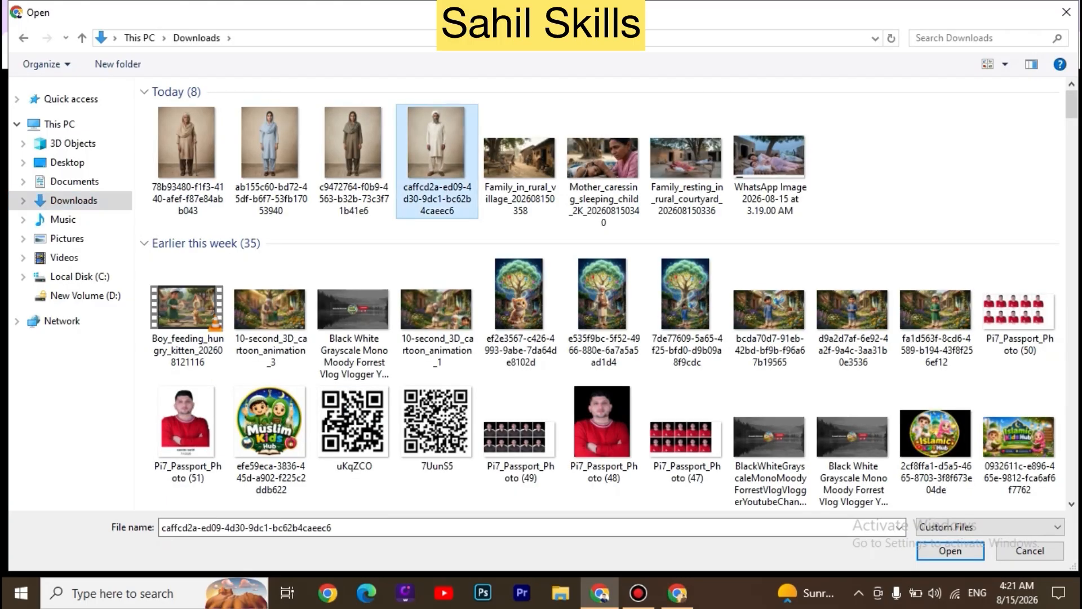
pyautogui.keyDown('ctrl'); pyautogui.click(352, 147); pyautogui.keyUp('ctrl')
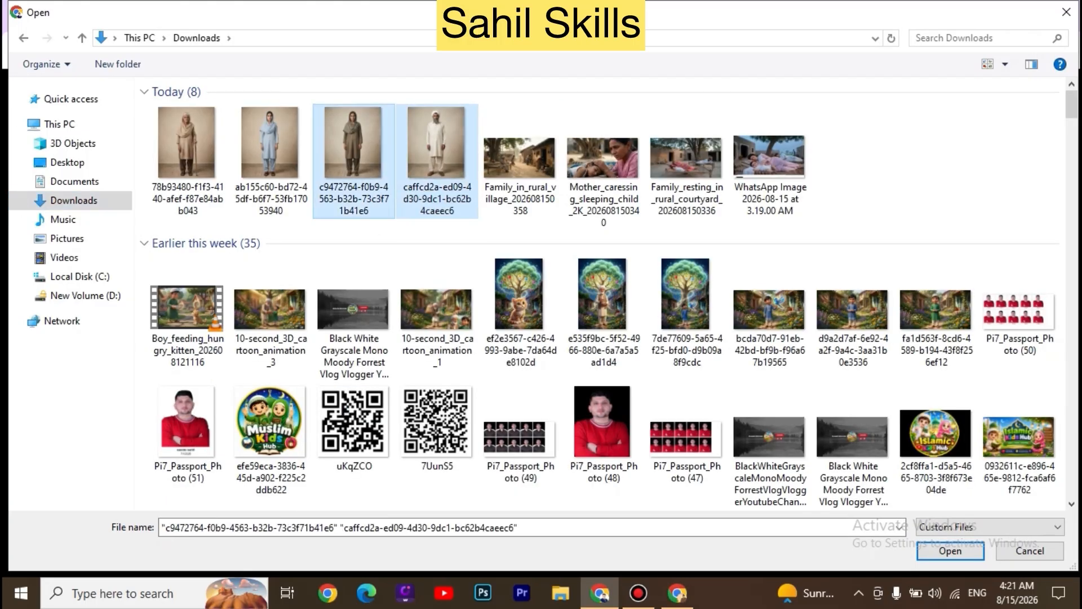
pyautogui.keyDown('ctrl'); pyautogui.click(269, 147); pyautogui.keyUp('ctrl')
pyautogui.keyDown('ctrl'); pyautogui.click(187, 143); pyautogui.keyUp('ctrl')
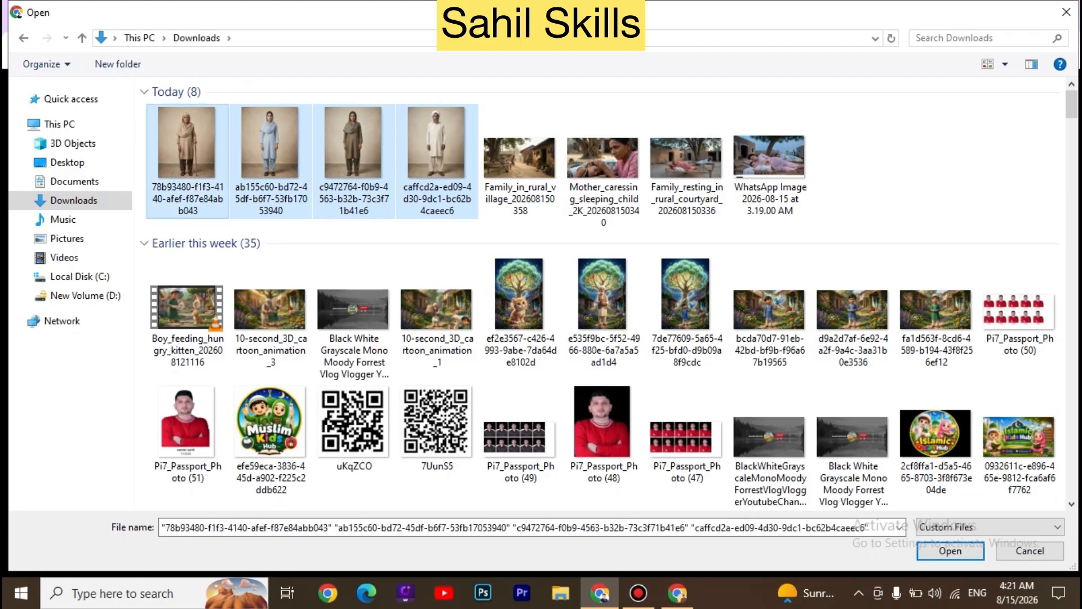
pyautogui.click(950, 551)
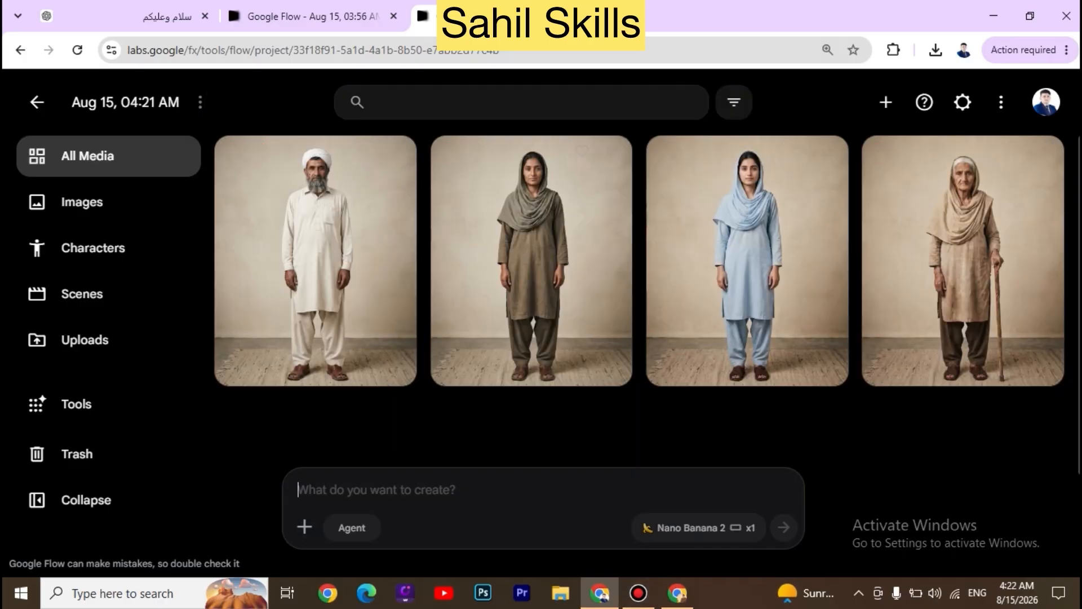
# Go back to the Global Character Lock section in ChatGPT, clear its text selection, and return to the new Google Flow project.
pyautogui.hotkey('ctrl', '1')
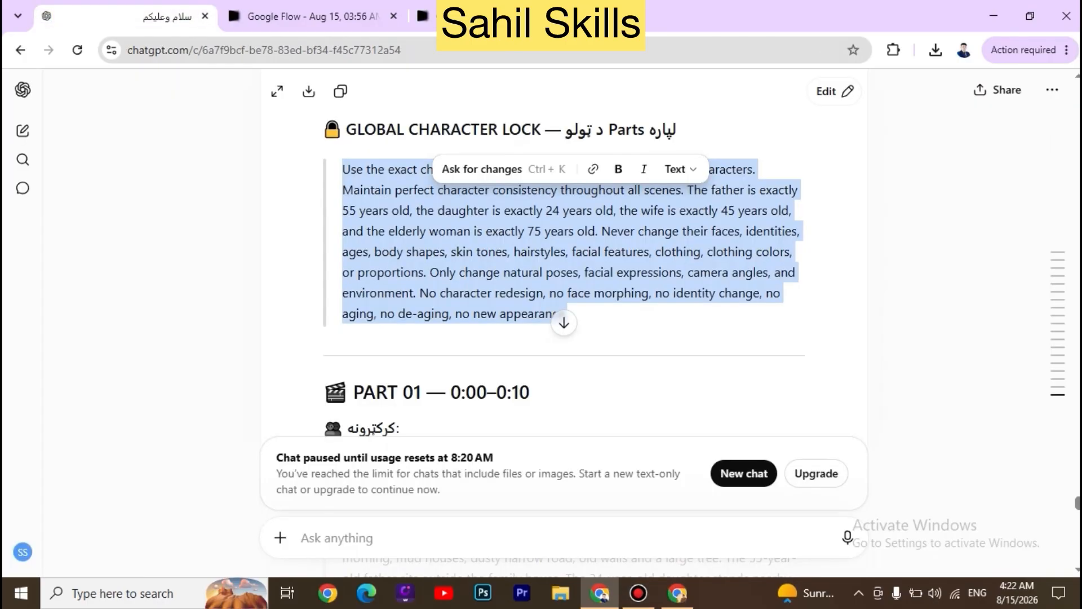
pyautogui.click(569, 242)
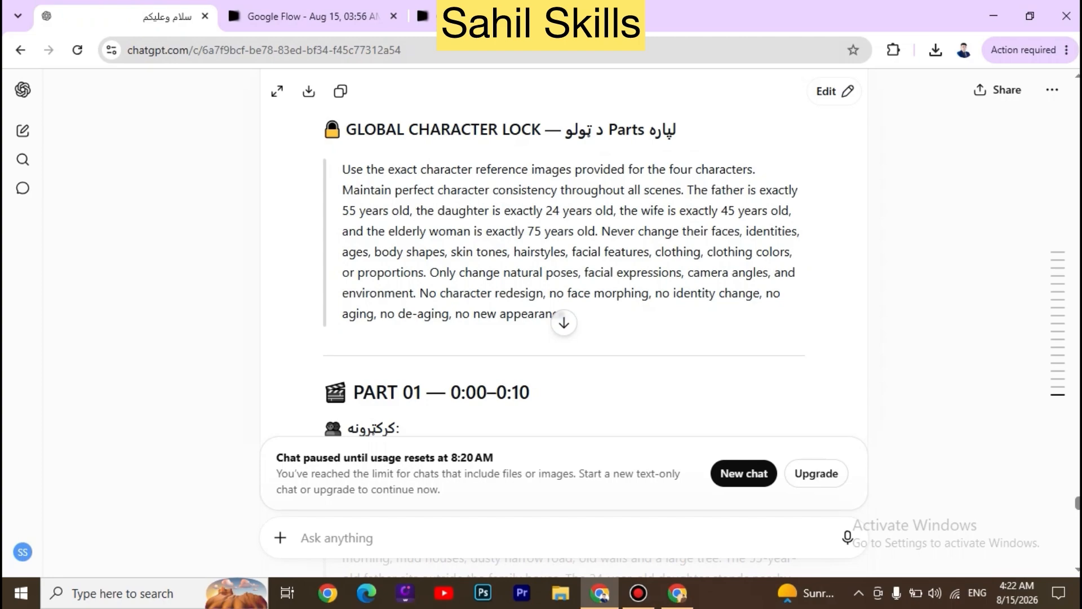
pyautogui.hotkey('ctrl', '3')
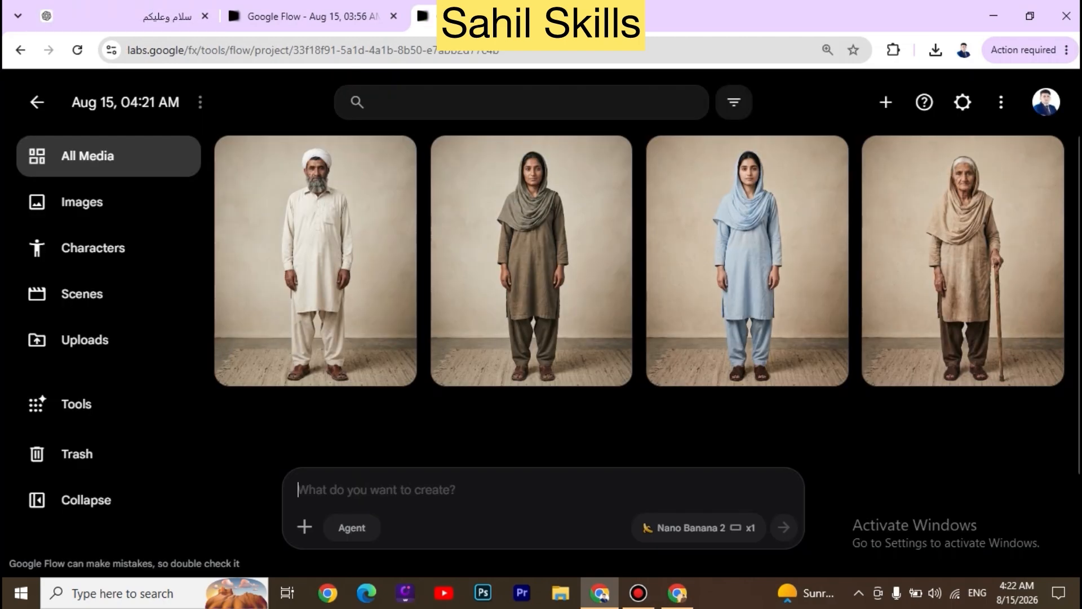
# Add all four uploaded character portraits, the father and the three women, to the prompt as references.
pyautogui.click(305, 526)
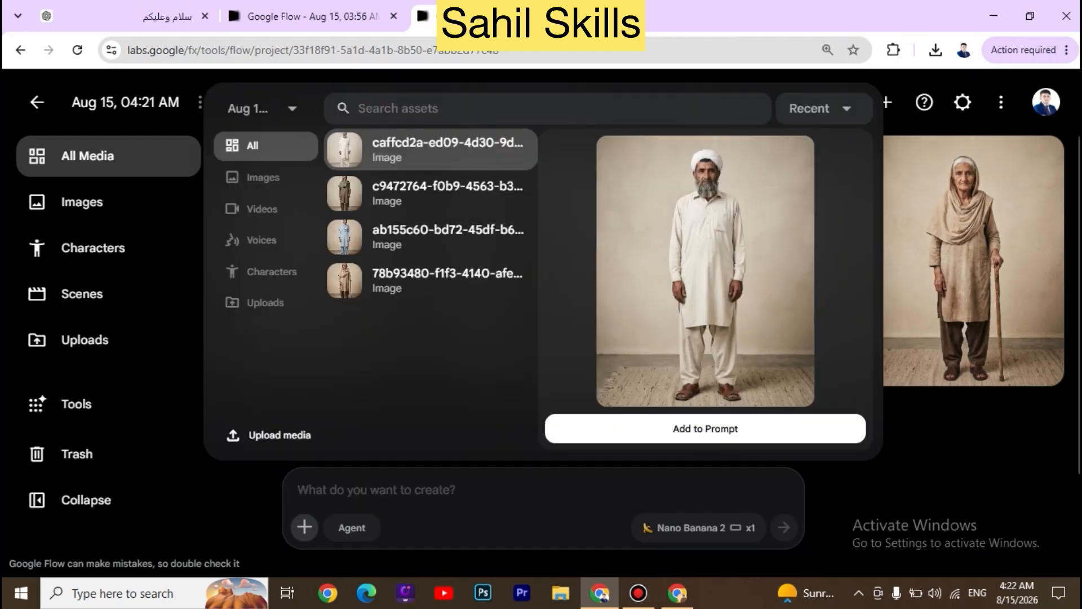
pyautogui.click(705, 429)
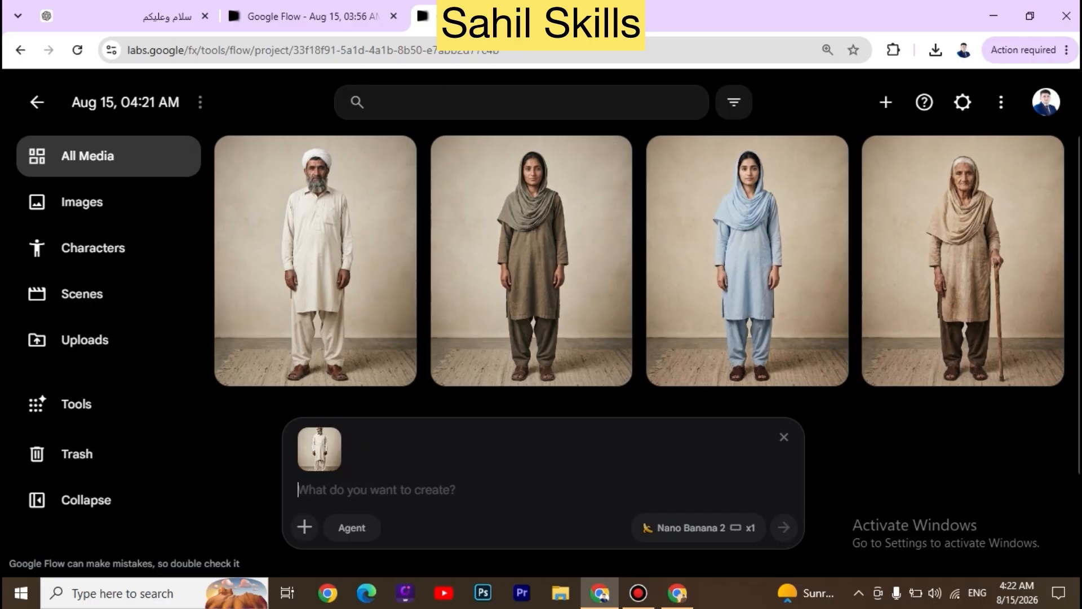
pyautogui.click(304, 527)
pyautogui.click(705, 377)
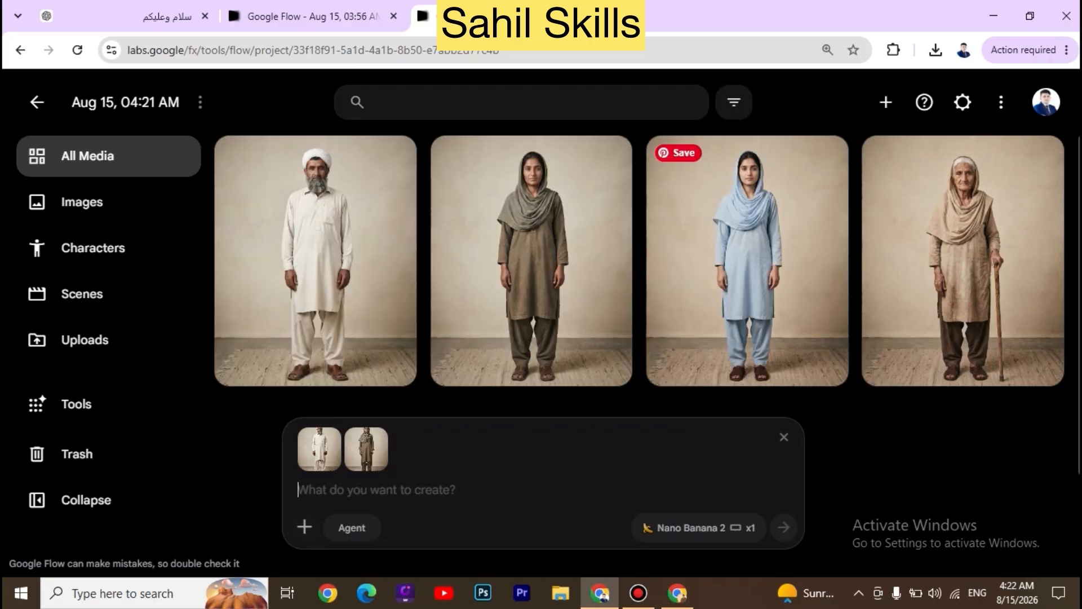
pyautogui.click(305, 527)
pyautogui.click(705, 377)
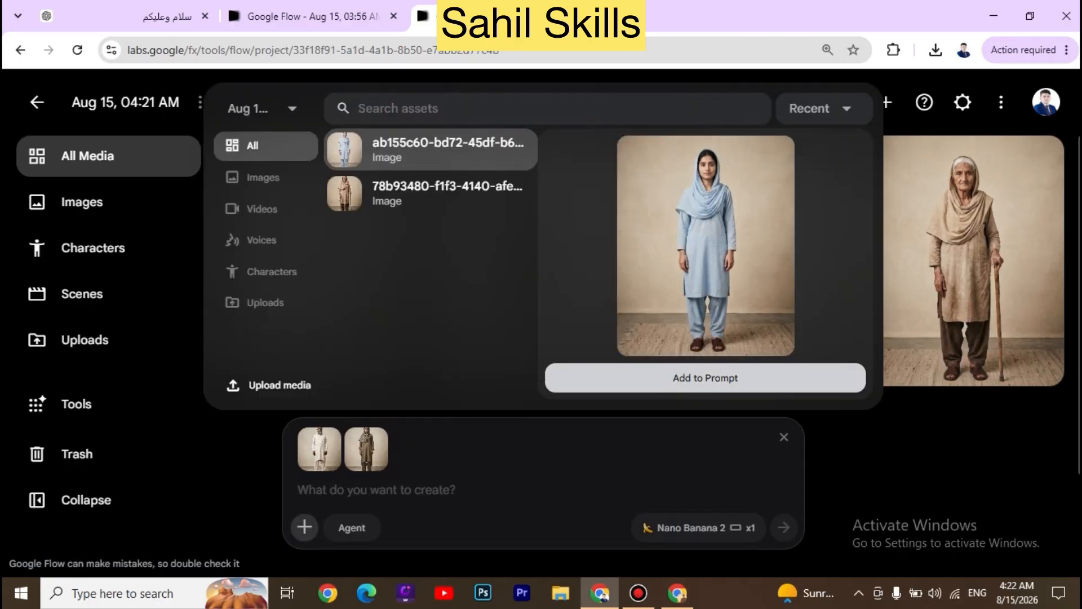
pyautogui.click(304, 527)
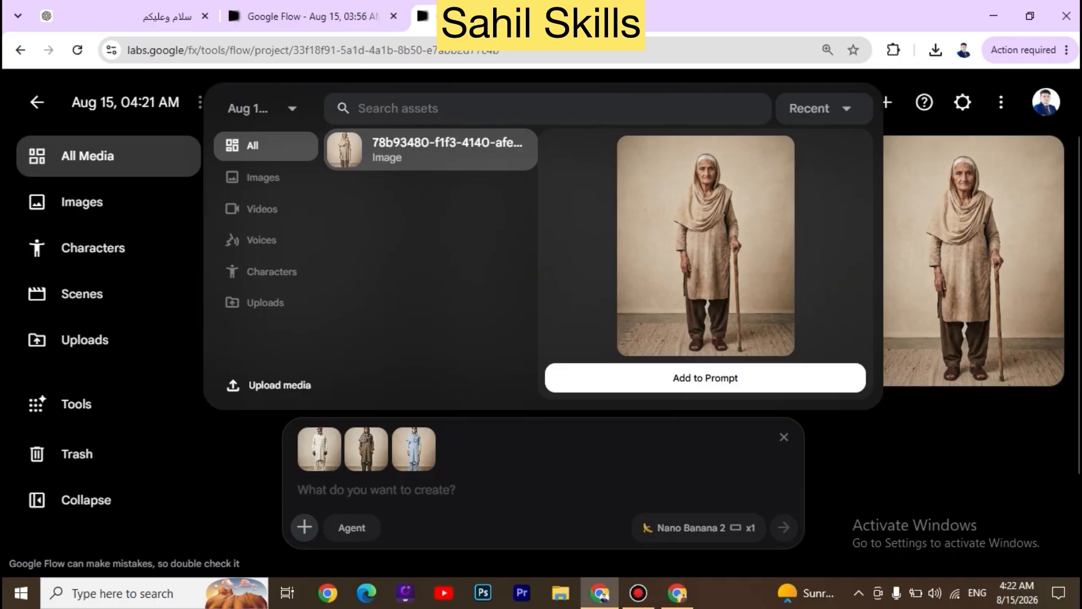
pyautogui.click(705, 377)
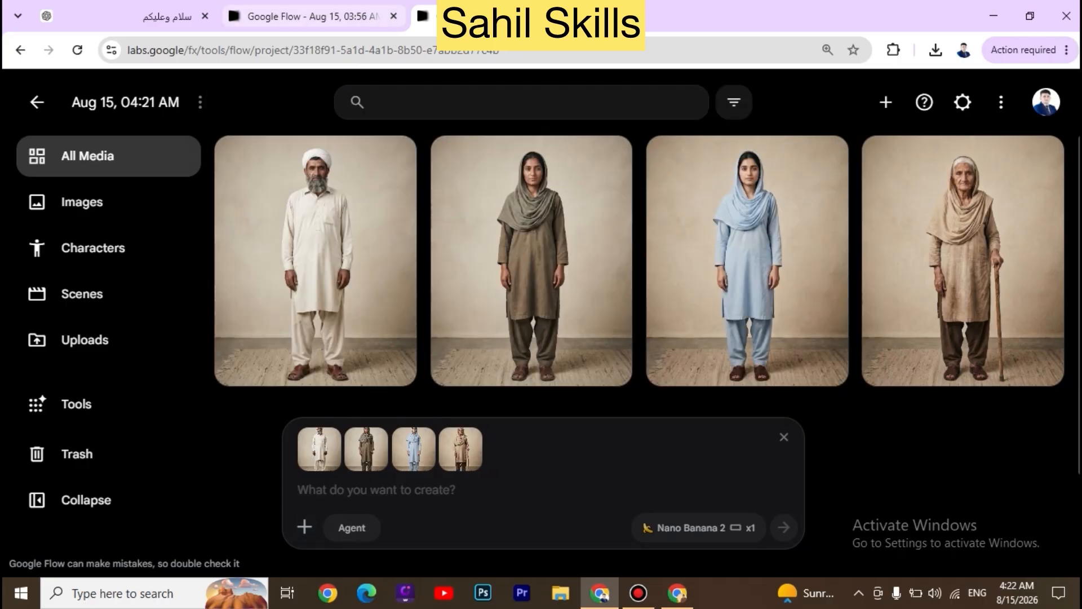
# Copy the full Global Character Lock paragraph from ChatGPT and paste it into the Flow project's prompt.
pyautogui.hotkey('ctrl', '1')
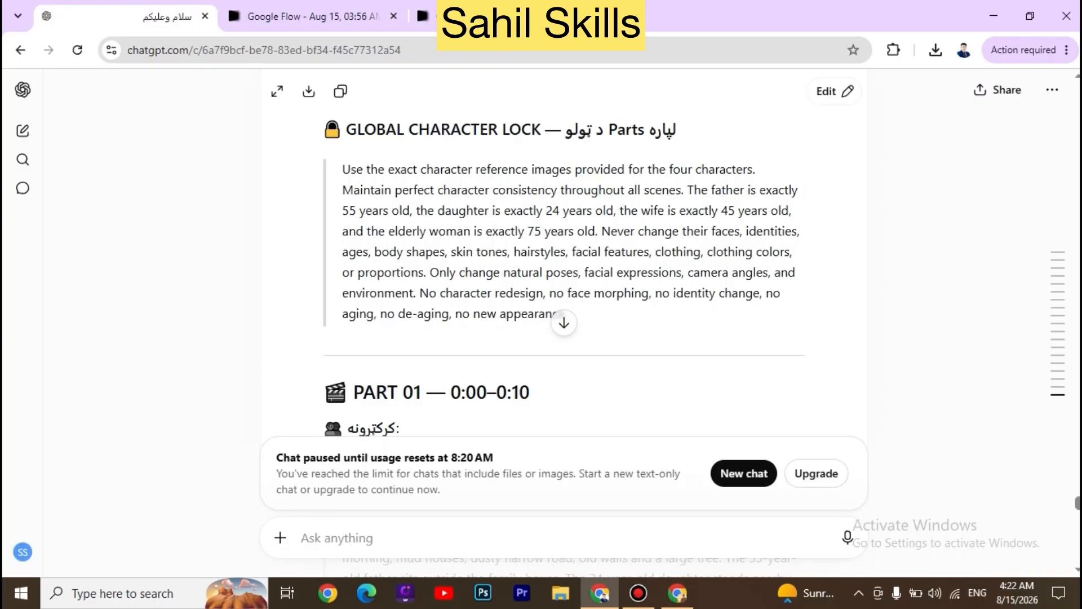
pyautogui.moveTo(567, 314); pyautogui.dragTo(342, 170)
pyautogui.hotkey('ctrl', 'c')
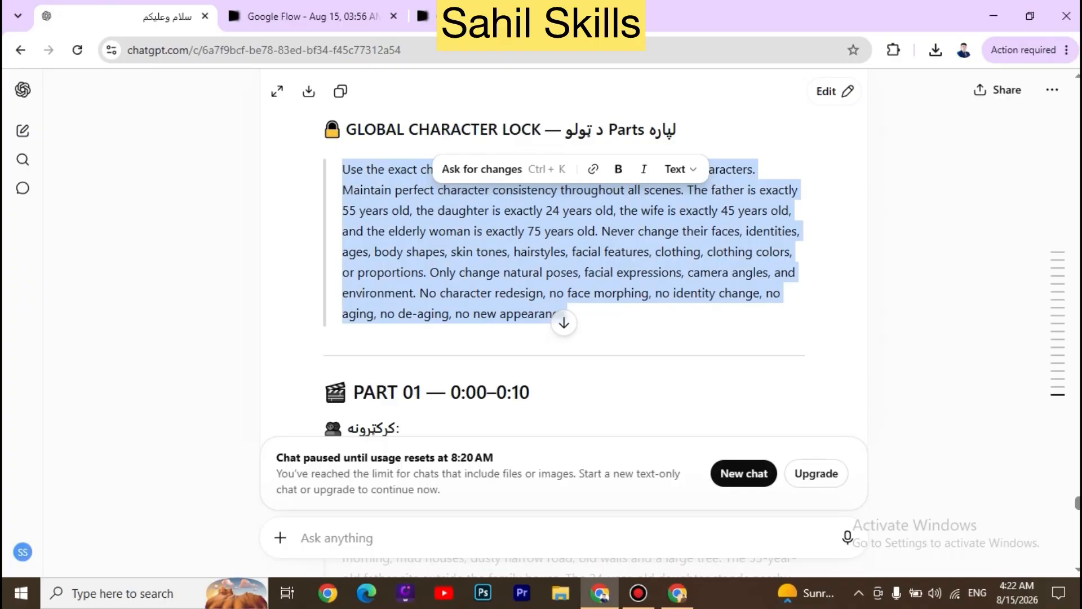
pyautogui.hotkey('ctrl', '3')
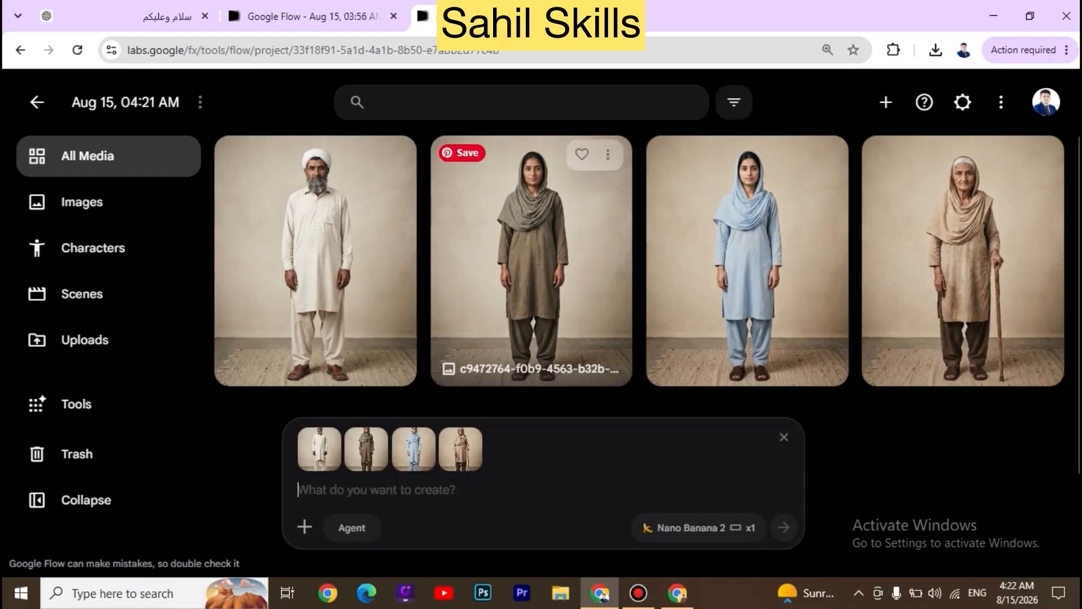
pyautogui.hotkey('ctrl', 'v')
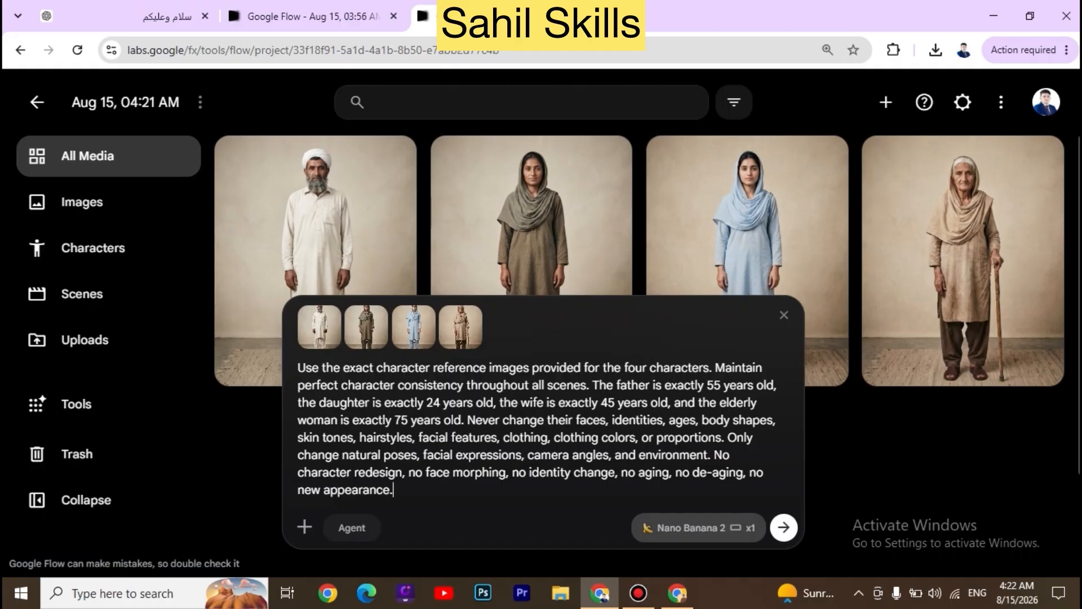
# Switch the generation type to video with Ingredients, keep the Omni Flash model, and submit the prompt.
pyautogui.click(699, 528)
pyautogui.click(708, 303)
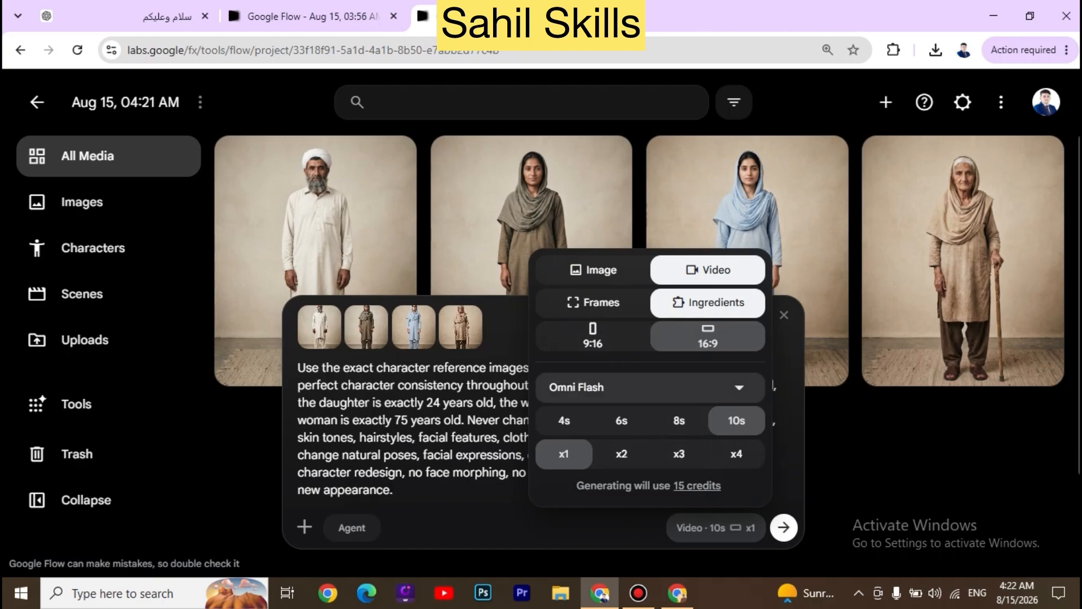
pyautogui.click(648, 387)
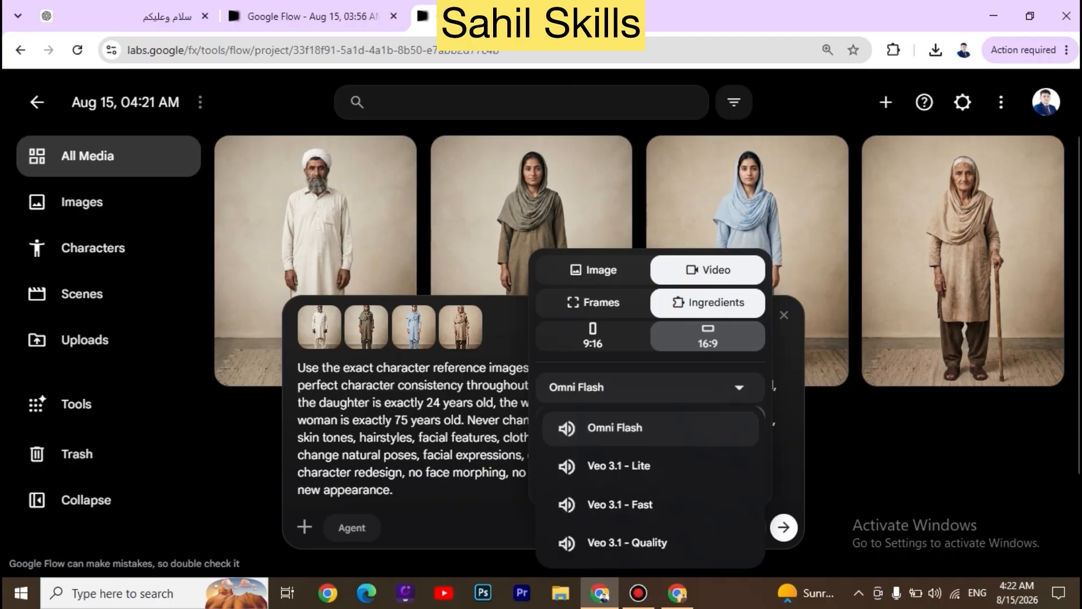
pyautogui.press('Escape')
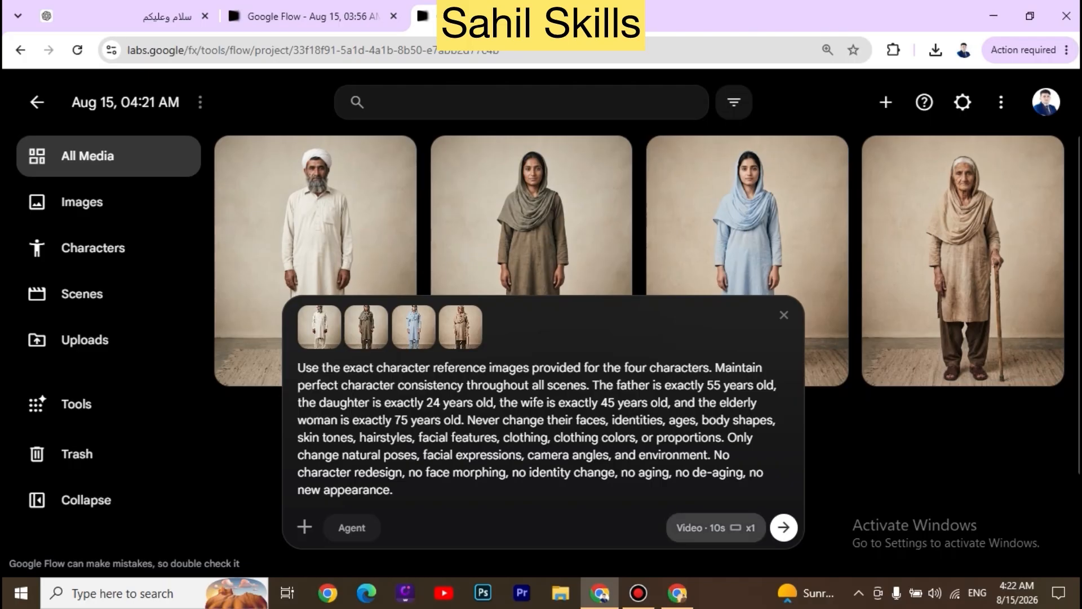
pyautogui.press('Return')
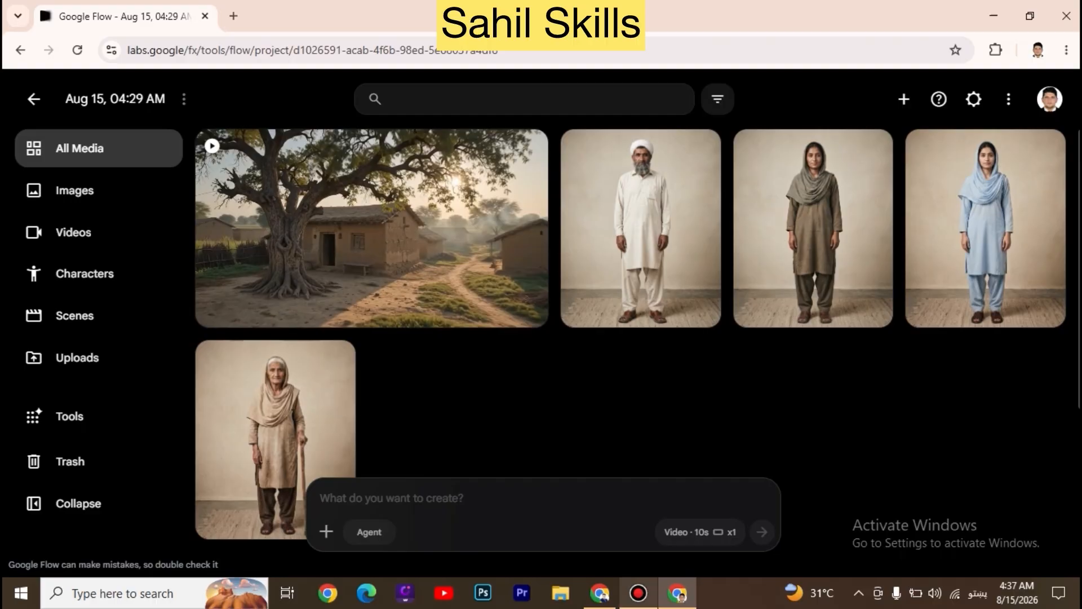
# Switch to the AI Vlog Prompts chat in ChatGPT and copy the Scene 02 prompt, followed by the Scene 03 prompt.
pyautogui.click(599, 593)
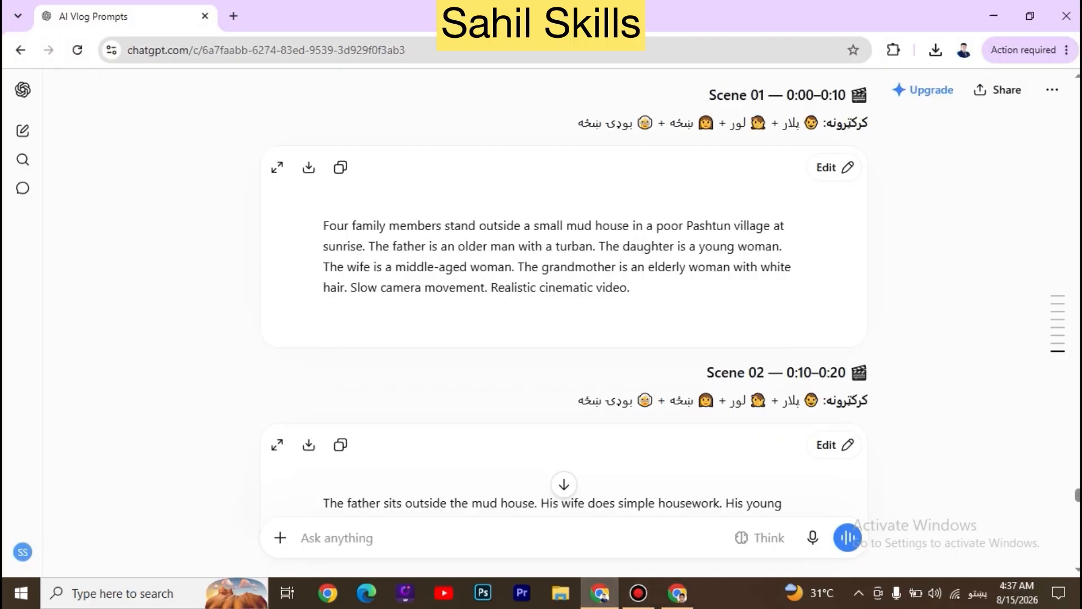
pyautogui.scroll(-3, 564, 293)
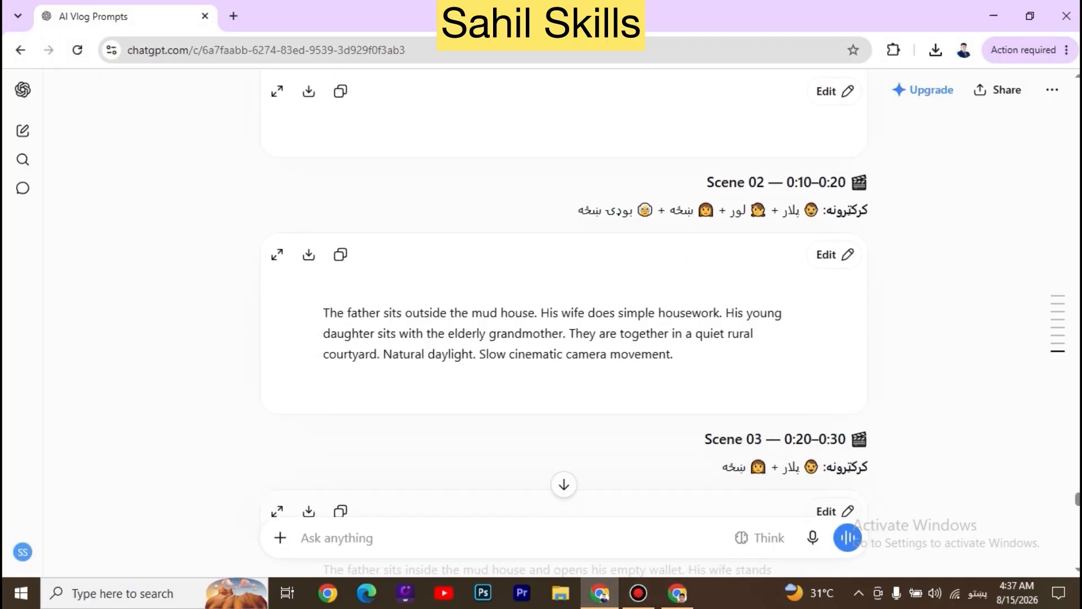
pyautogui.scroll(-1, 564, 293)
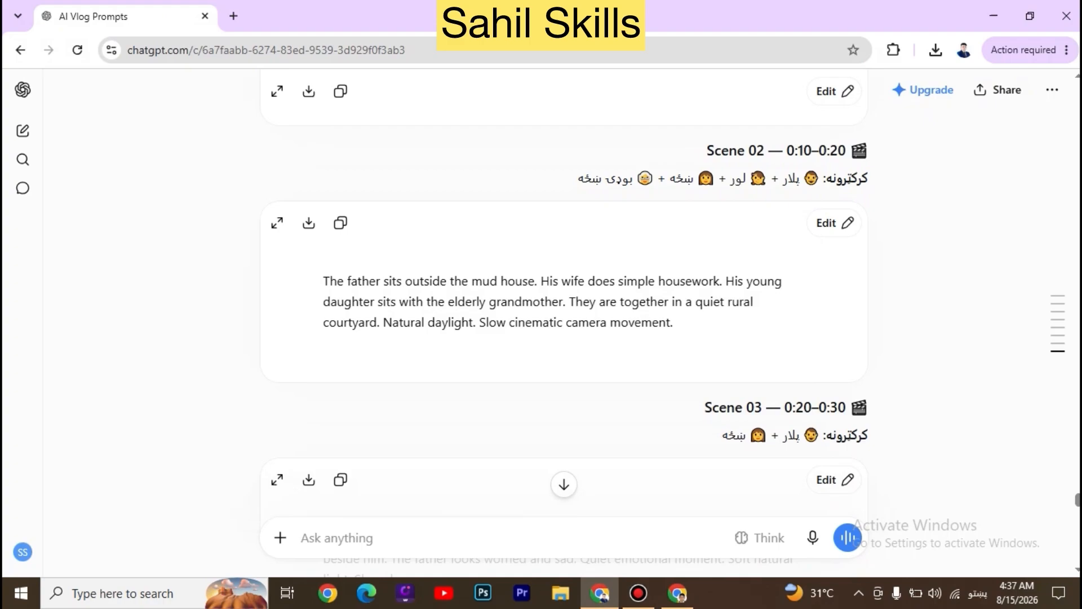
pyautogui.click(340, 223)
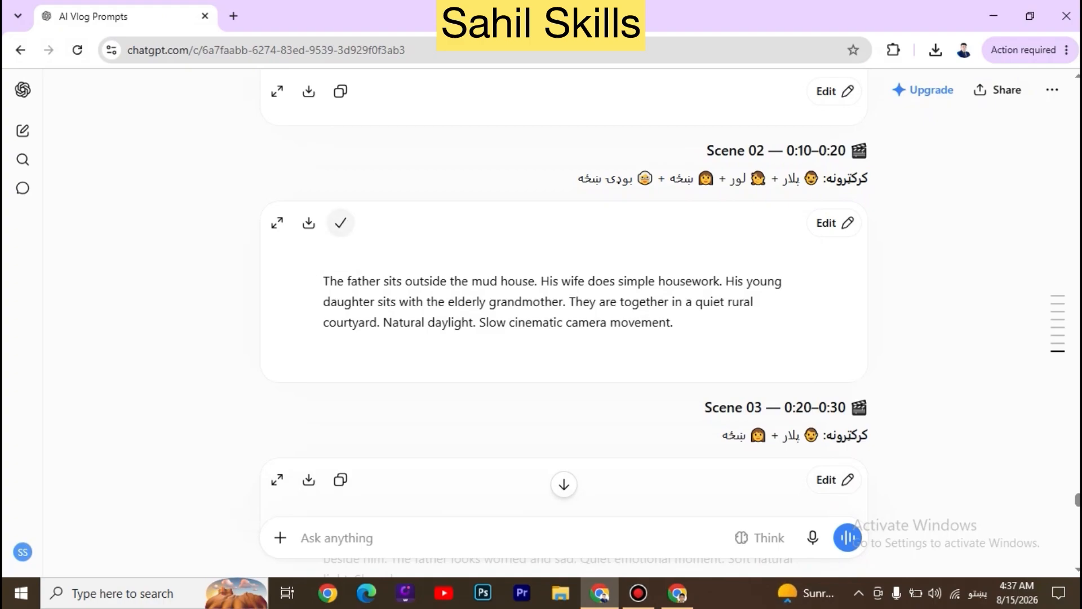
pyautogui.scroll(-5, 563, 316)
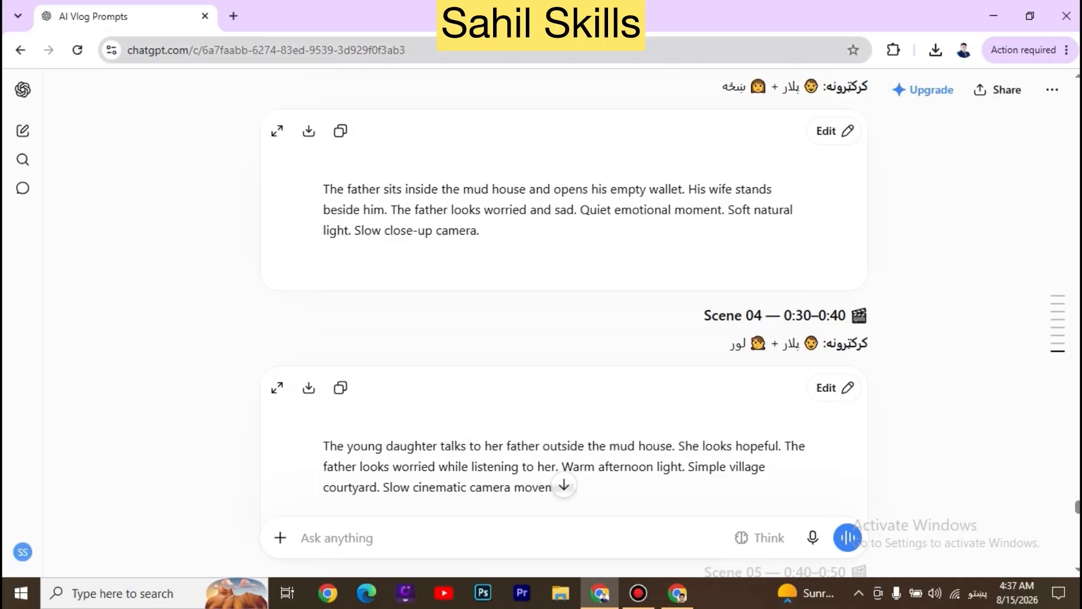
pyautogui.click(340, 131)
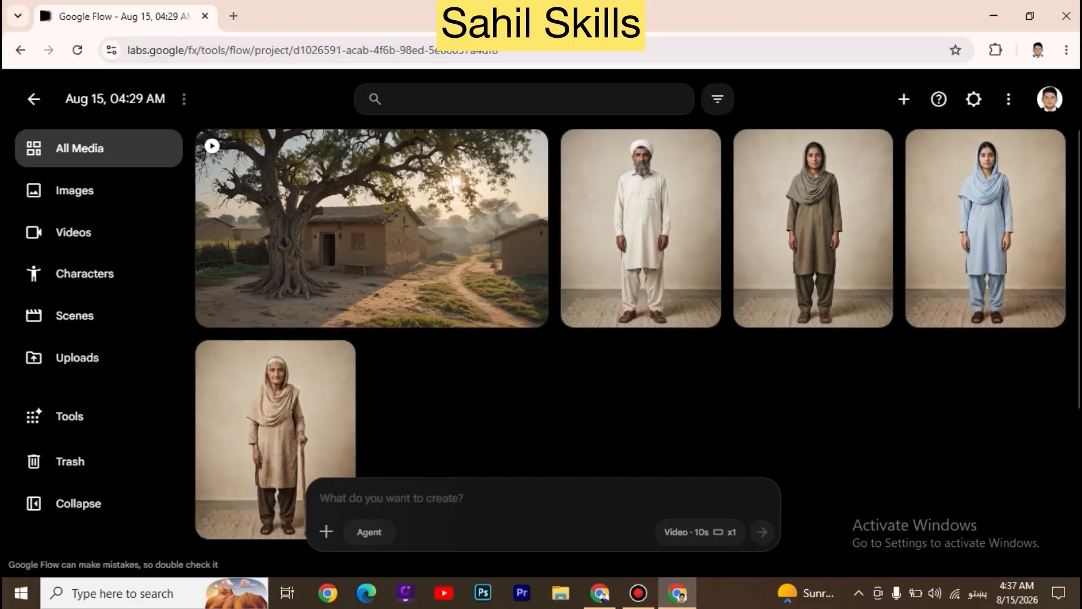
# In the Google Flow project, attach the father and wife portraits, paste the Scene 03 empty-wallet prompt, and generate the video.
pyautogui.click(326, 531)
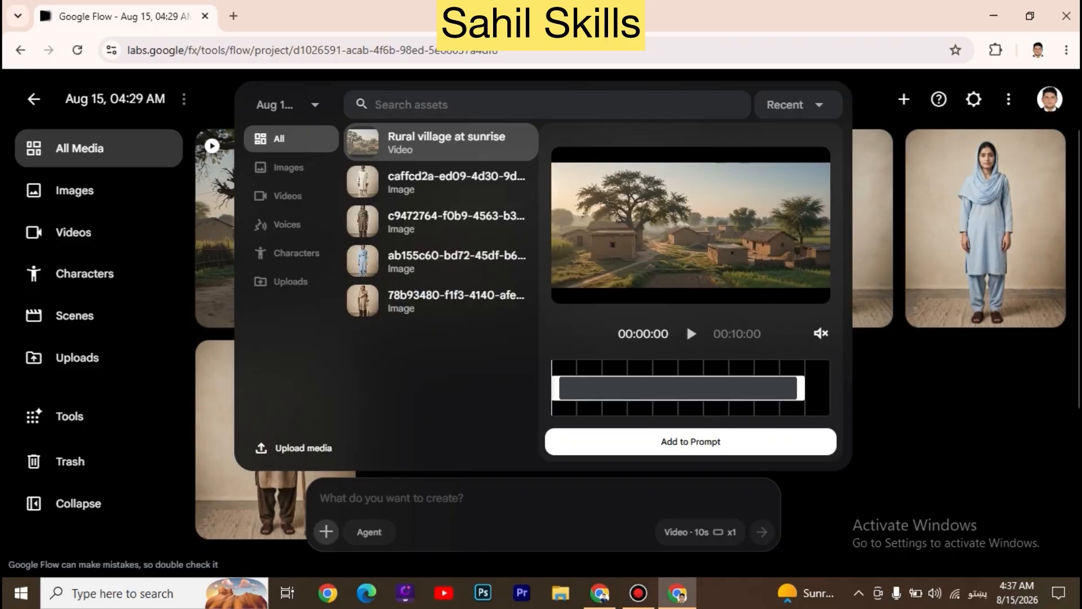
pyautogui.click(439, 181)
pyautogui.click(690, 441)
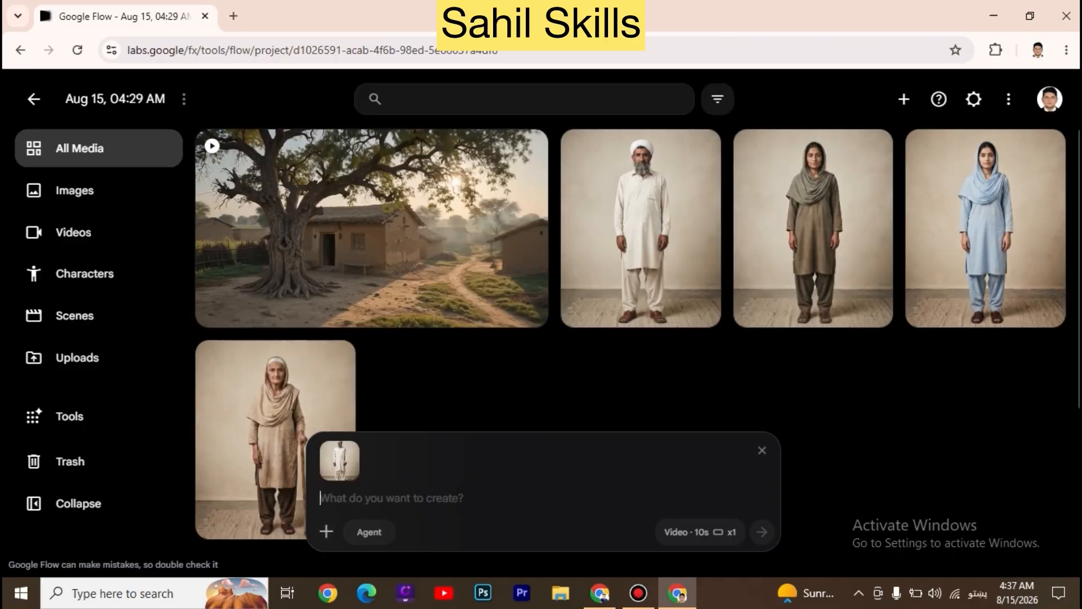
pyautogui.click(326, 531)
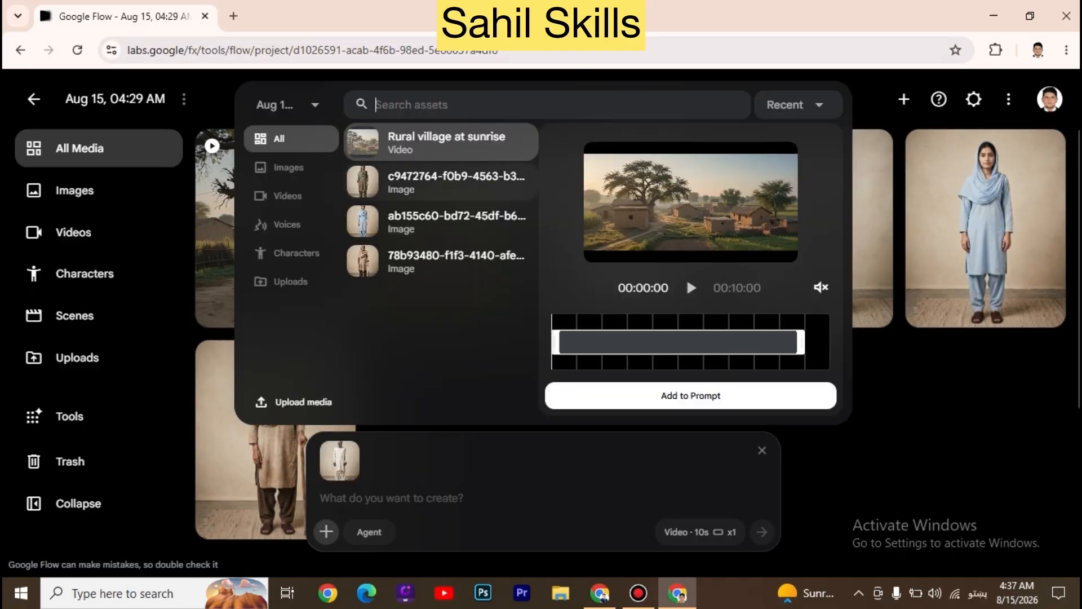
pyautogui.click(439, 182)
pyautogui.click(690, 395)
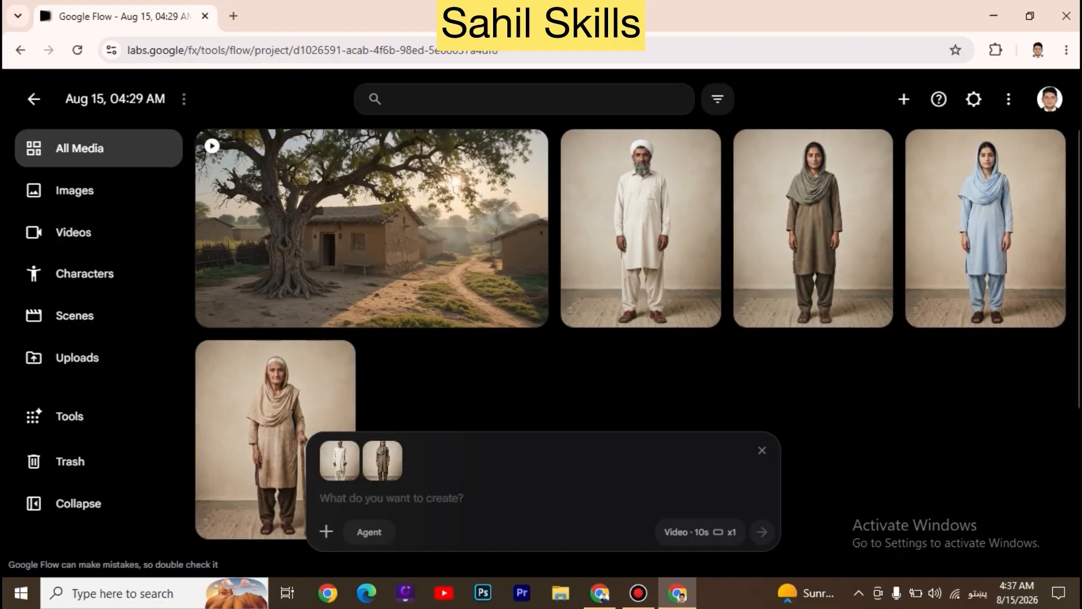
pyautogui.hotkey('ctrl', 'v')
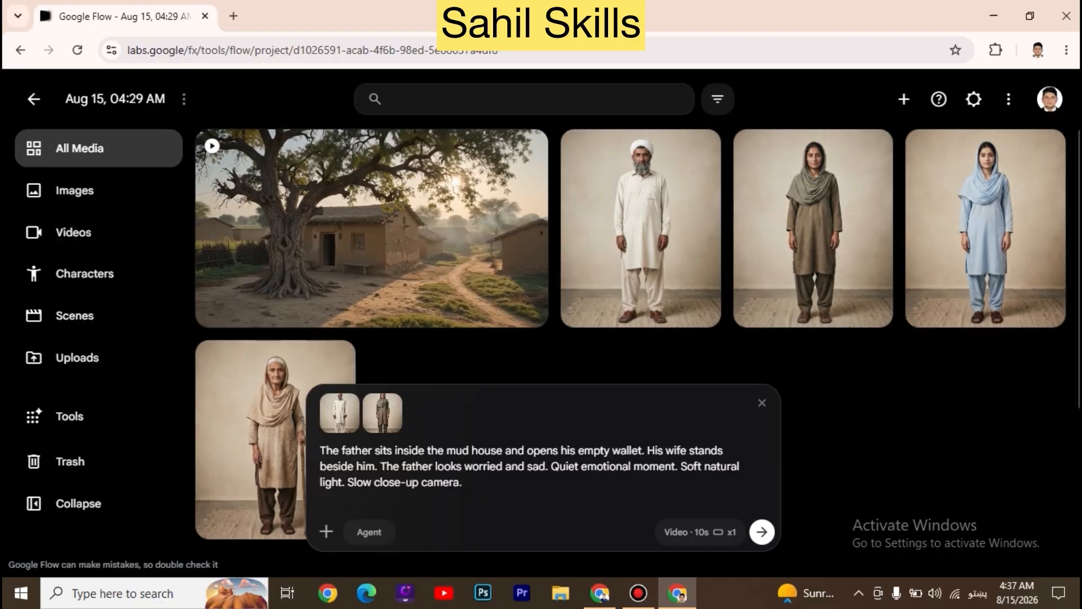
pyautogui.press('Return')
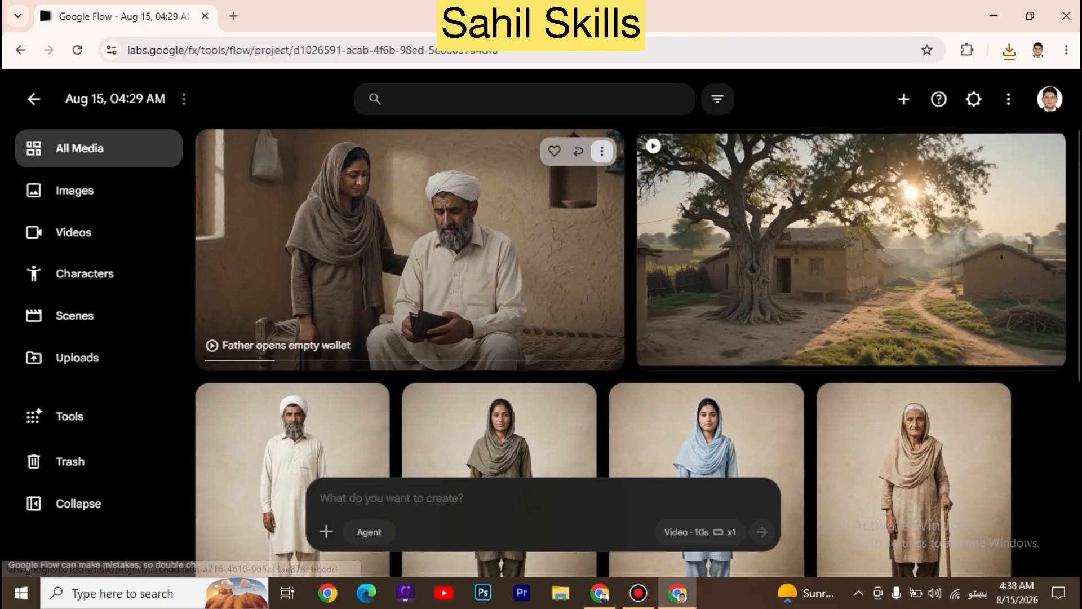
# Download the generated "Father opens empty wallet" video at 720p original size.
pyautogui.click(601, 151)
pyautogui.moveTo(586, 325)
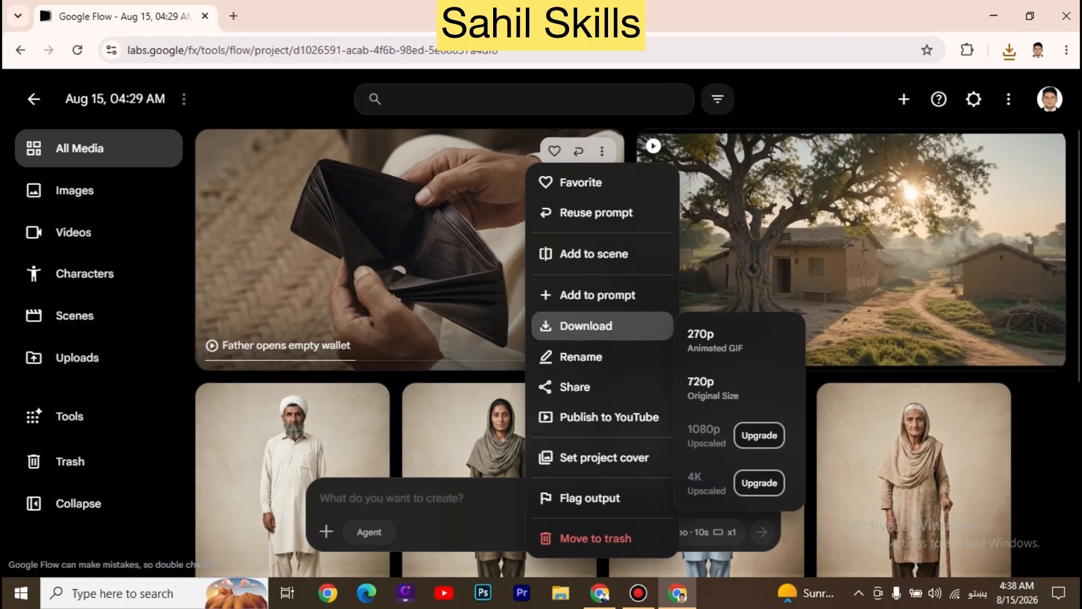
pyautogui.click(739, 388)
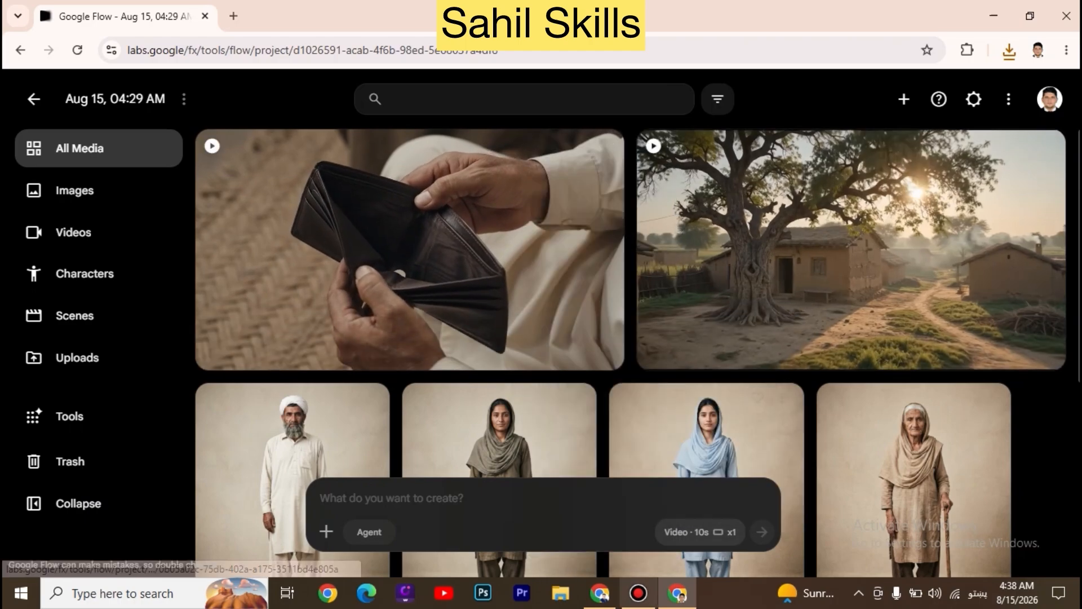
# Copy the Scene 05 prompt from the ChatGPT chat and return to the Google Flow project.
pyautogui.hotkey('alt', 'Tab')
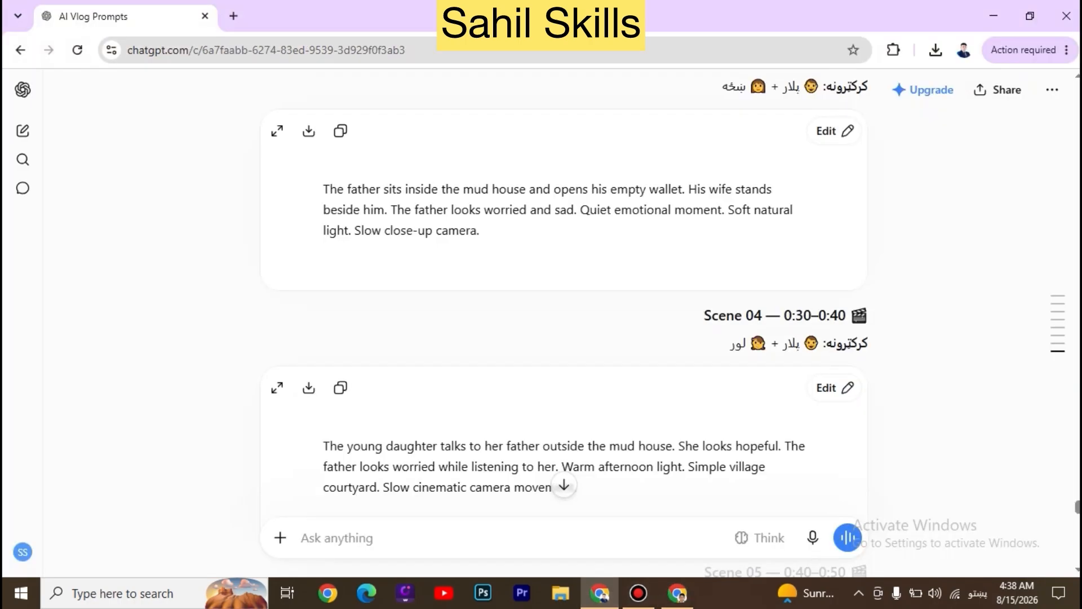
pyautogui.scroll(-8, 564, 321)
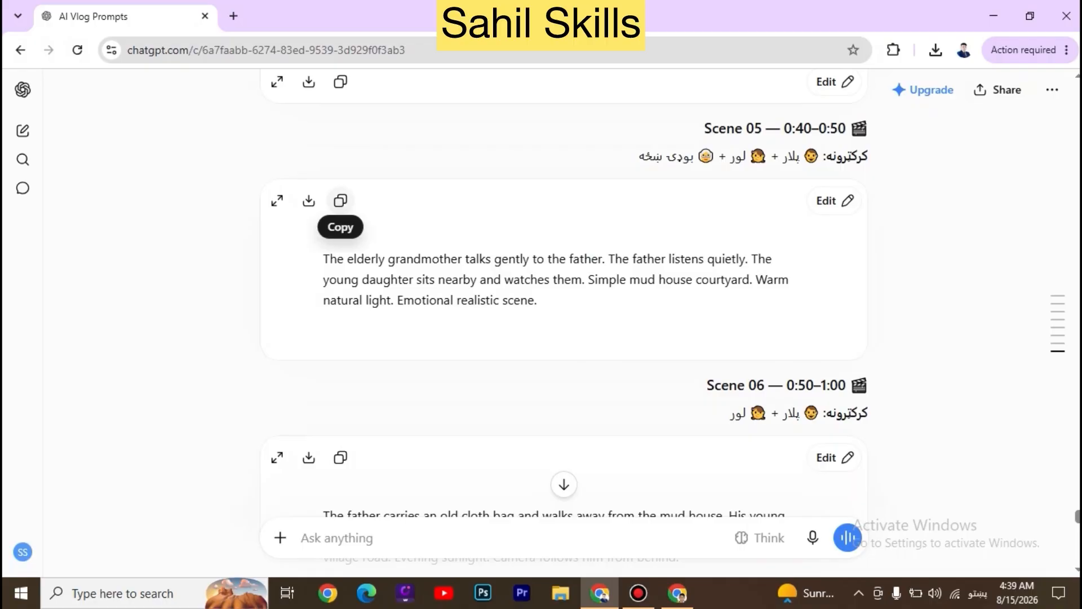
pyautogui.click(677, 593)
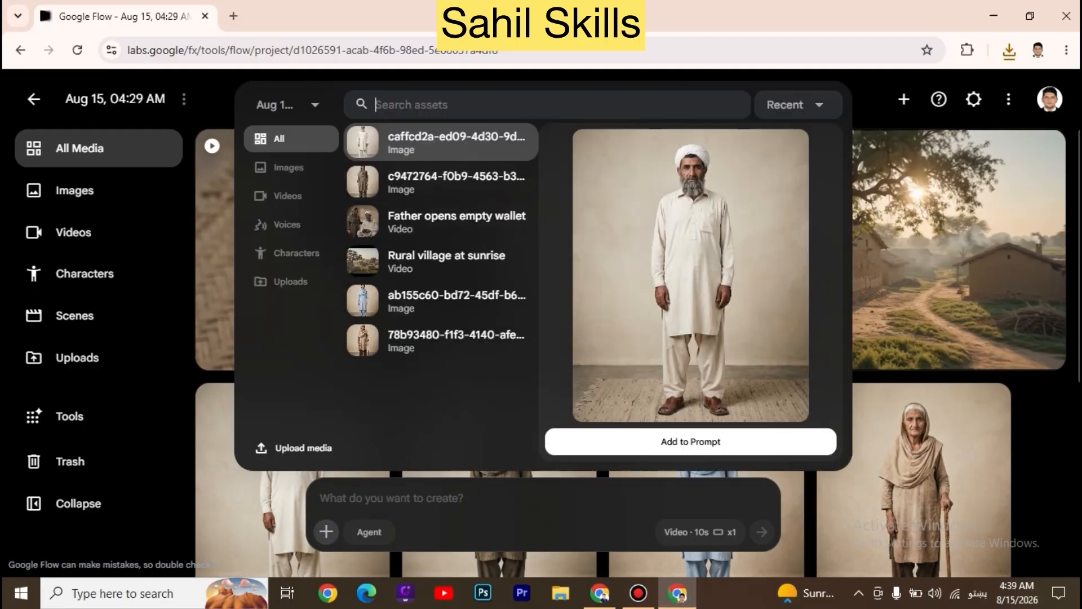
# Attach the father, elderly grandmother and young daughter portraits to a new prompt and paste in the Scene 05 text.
pyautogui.click(690, 441)
pyautogui.click(327, 531)
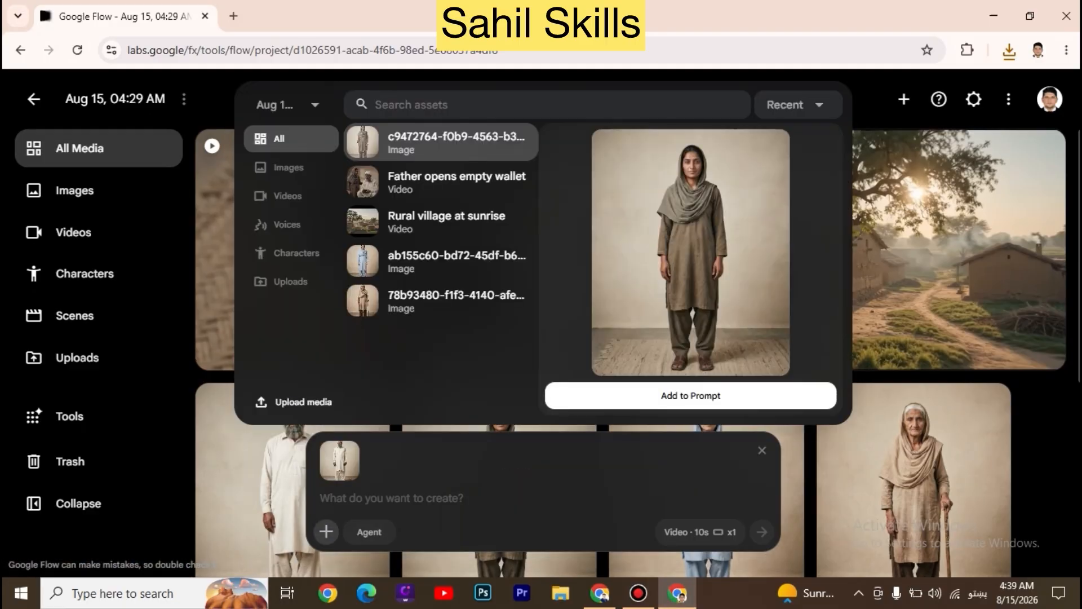
pyautogui.click(439, 300)
pyautogui.click(690, 395)
pyautogui.click(327, 531)
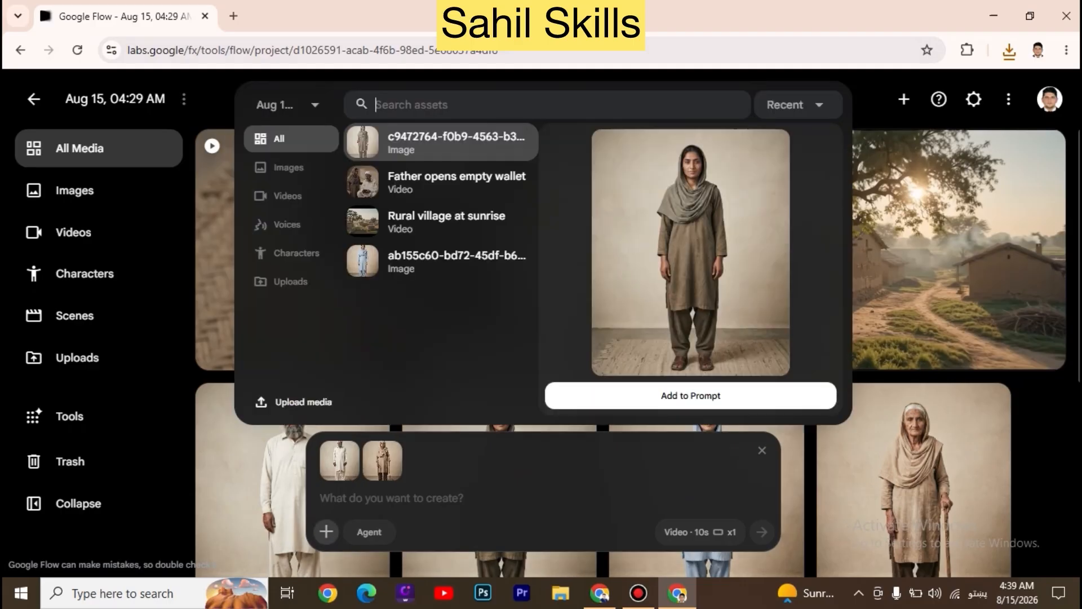
pyautogui.click(440, 261)
pyautogui.click(690, 395)
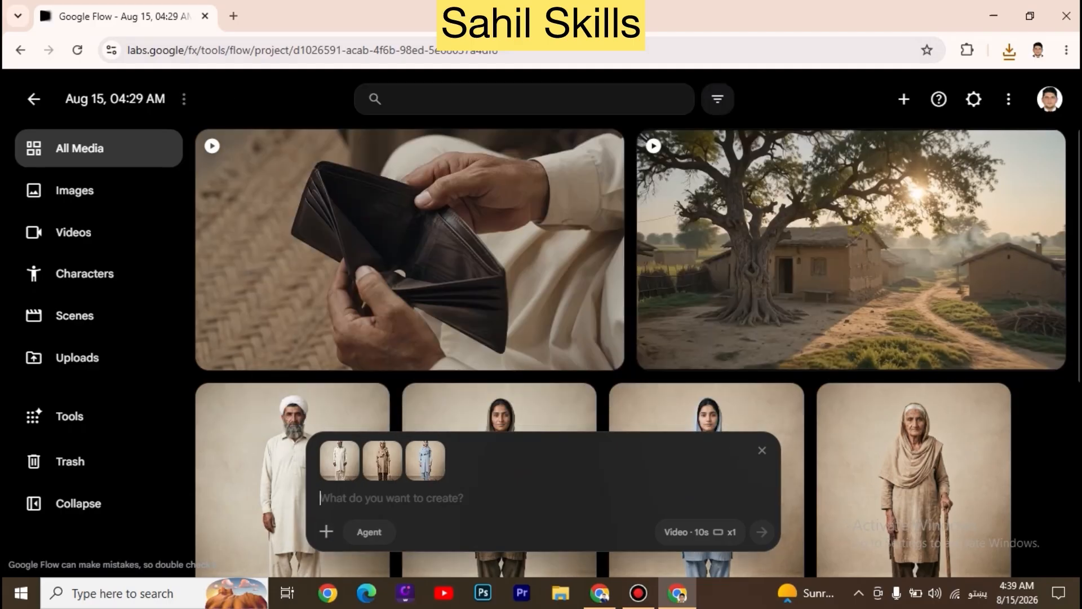
pyautogui.hotkey('ctrl', 'v')
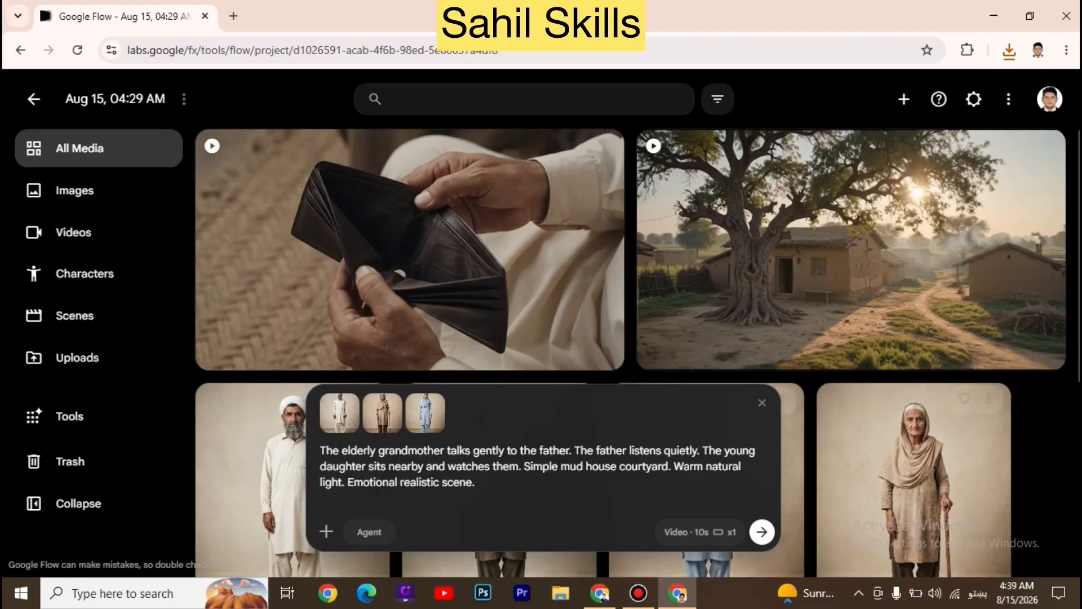
# Generate the Scene 05 courtyard video from the attached father, grandmother and young daughter portraits and the pasted prompt.
pyautogui.press('Return')
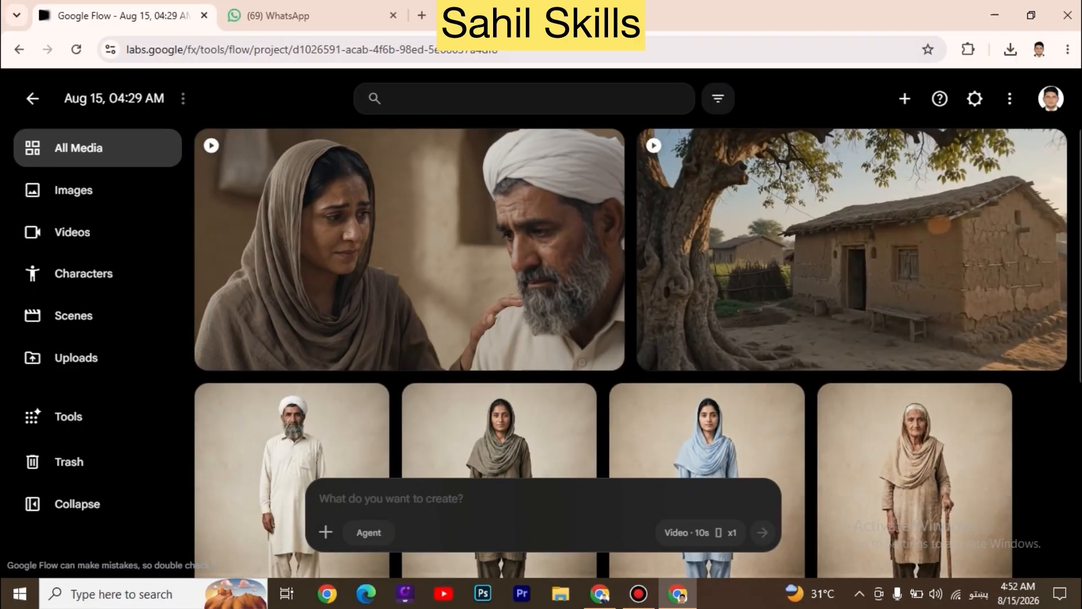
pyautogui.moveTo(851, 248)
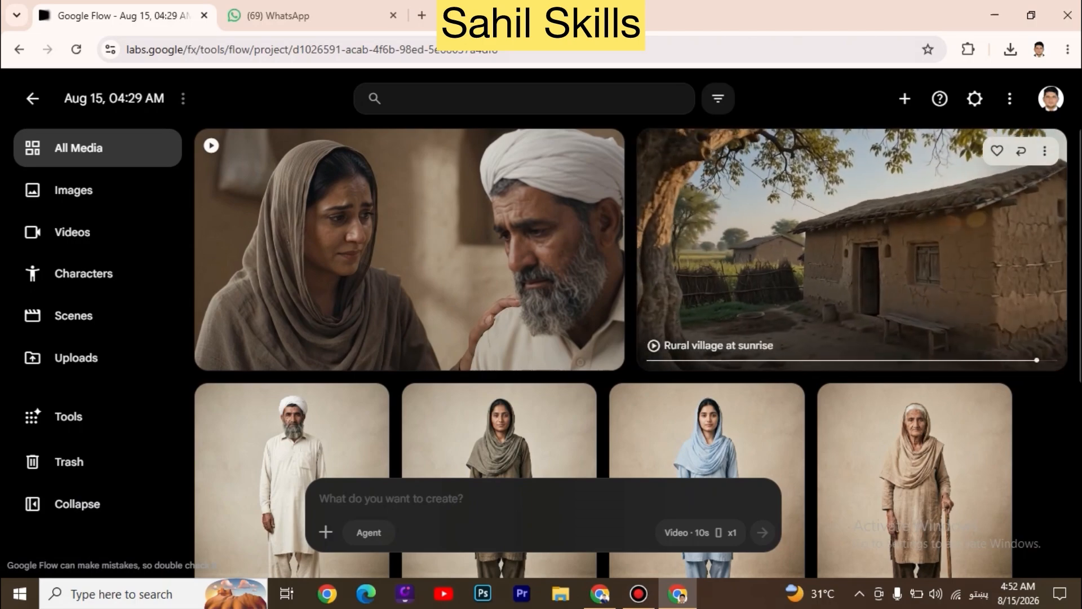
pyautogui.moveTo(411, 247)
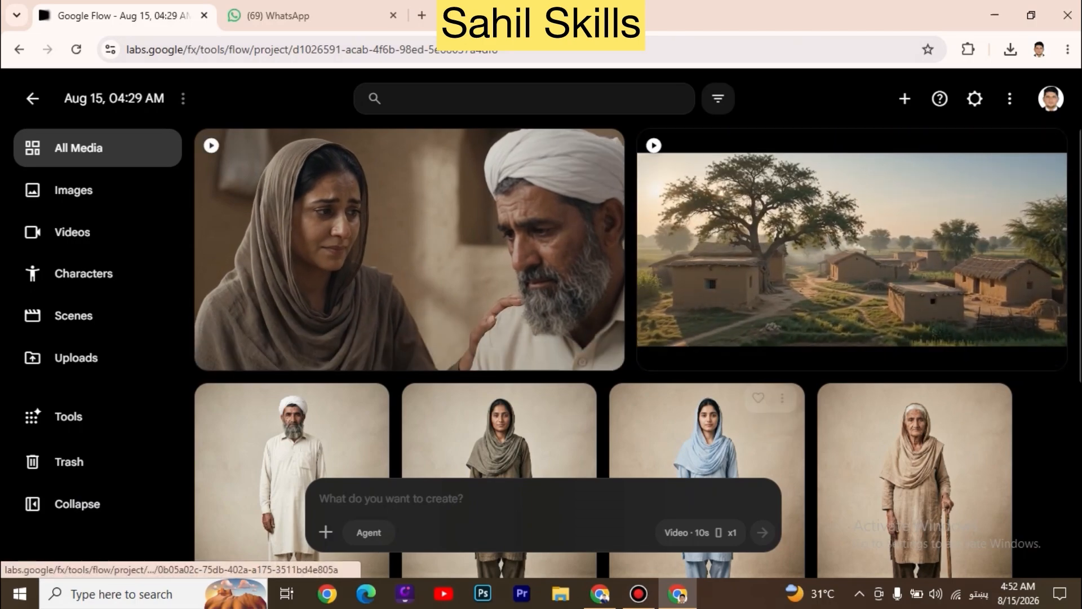
# Switch to the Aug 15, 04:46 AM Google Flow project and download the "Grandmother talks to father" video at 720p original size.
pyautogui.hotkey('alt', 'Tab')
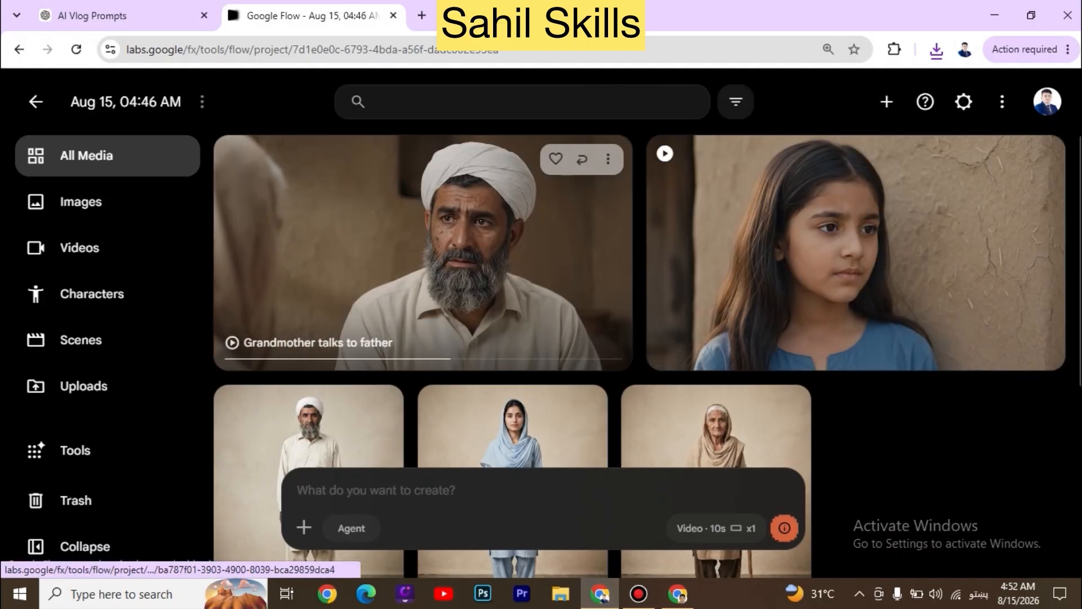
pyautogui.click(608, 159)
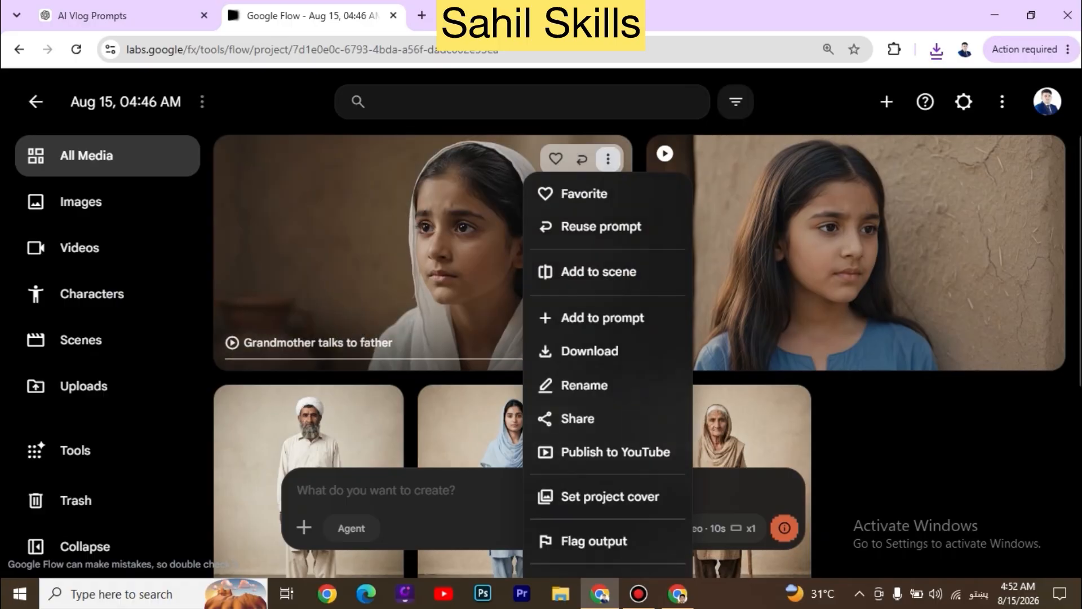
pyautogui.moveTo(590, 351)
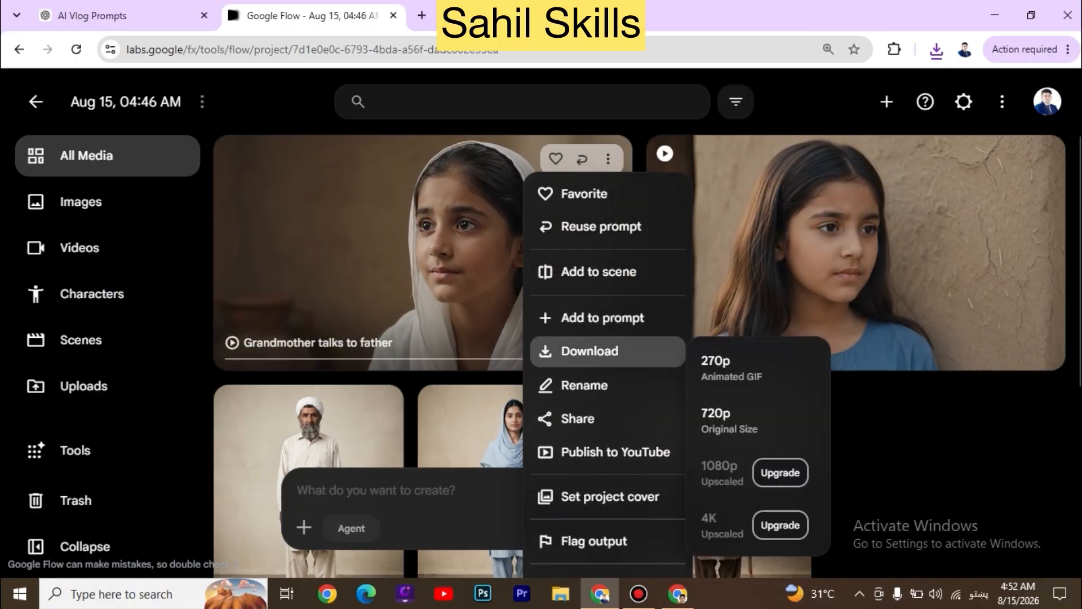
pyautogui.click(732, 420)
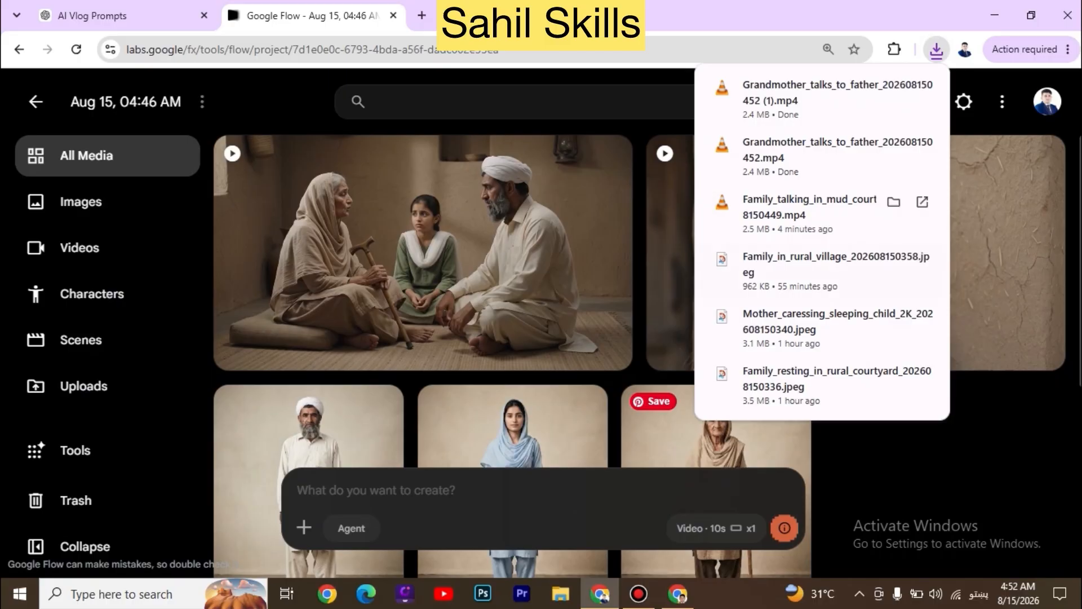
pyautogui.hotkey('alt', 'Tab')
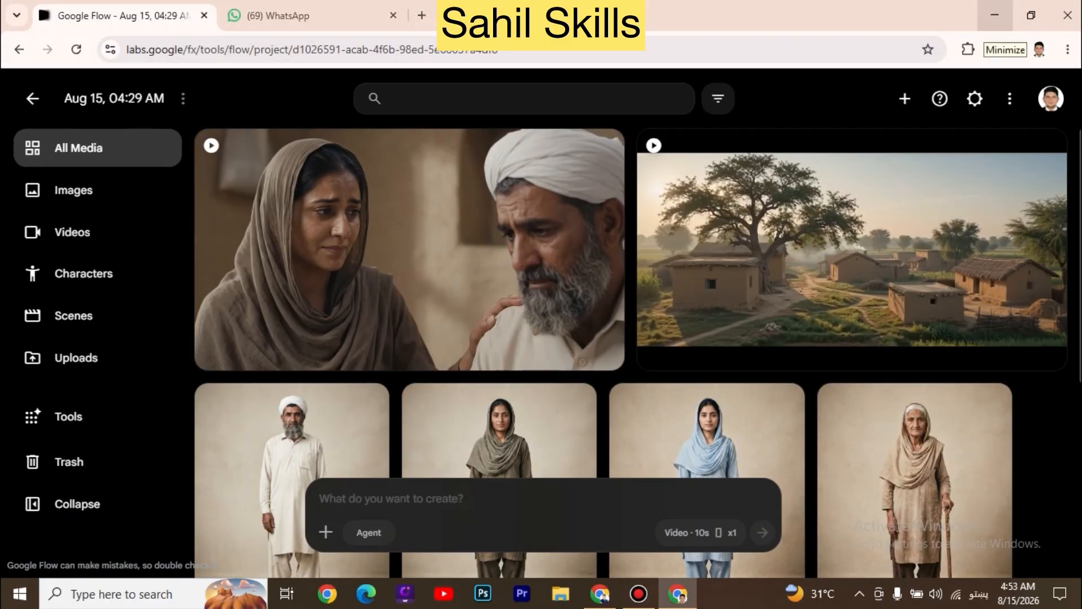
pyautogui.click(995, 15)
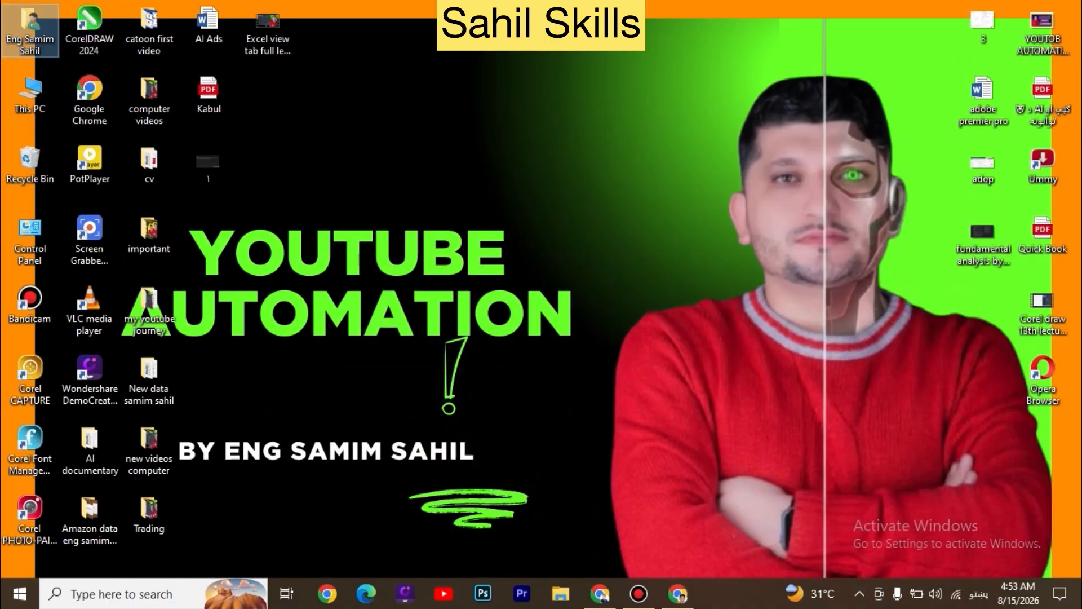
pyautogui.doubleClick(30, 28)
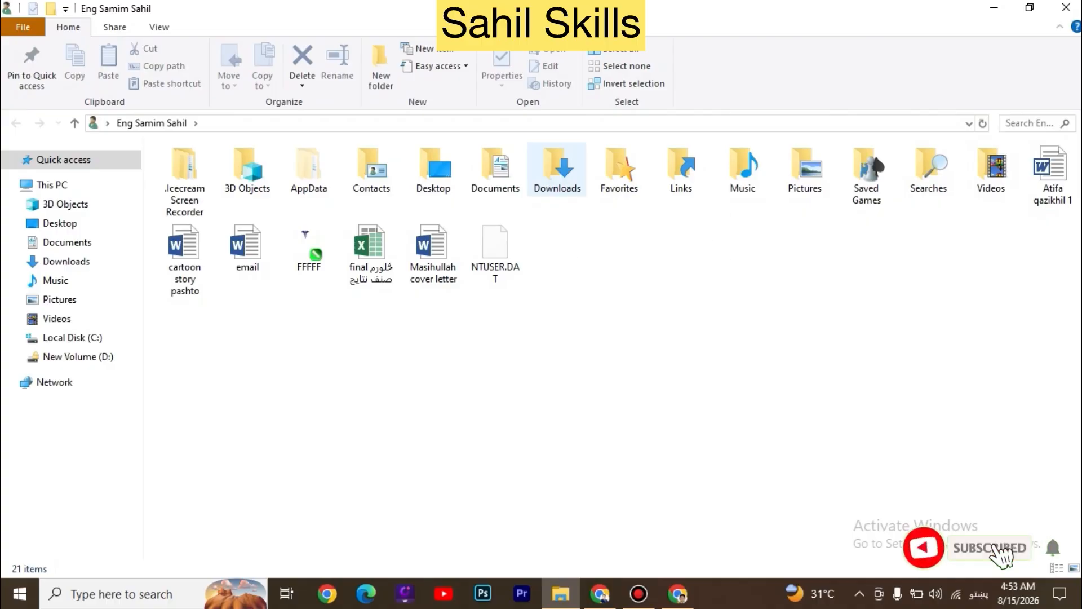
pyautogui.doubleClick(557, 169)
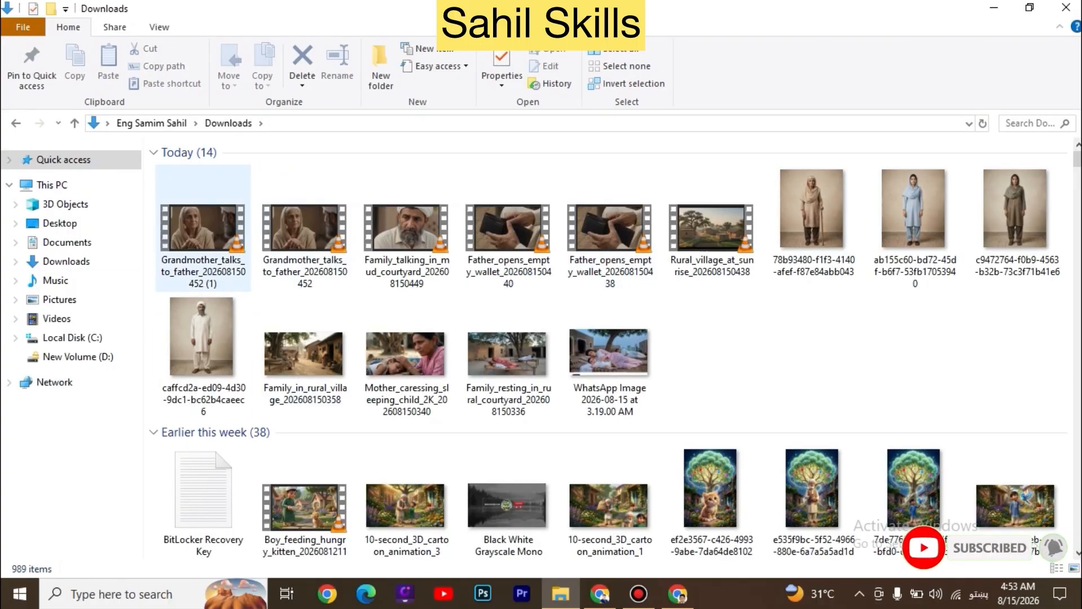
pyautogui.doubleClick(237, 264)
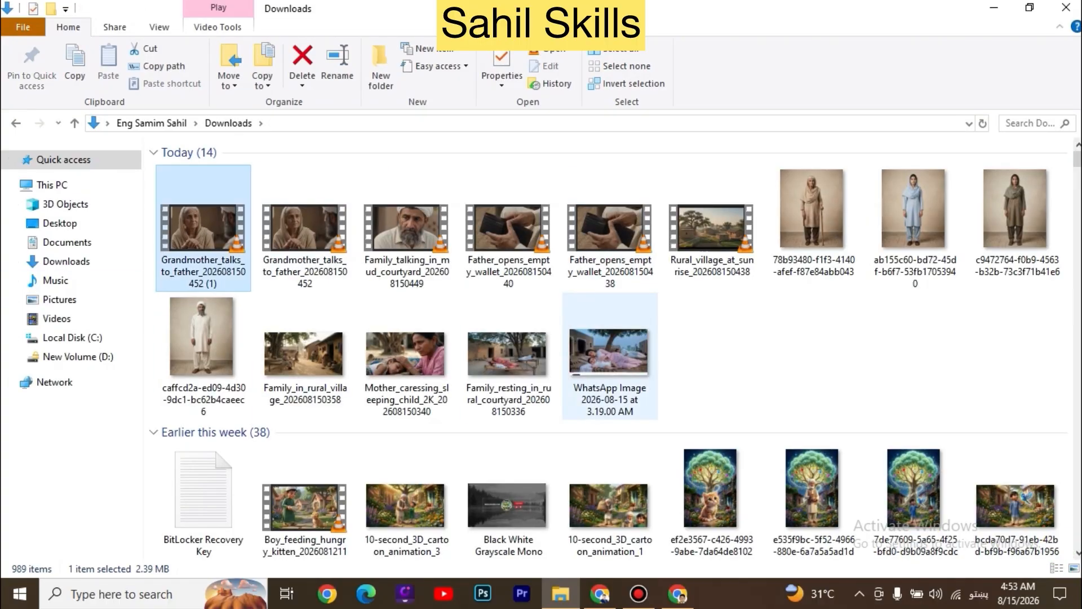